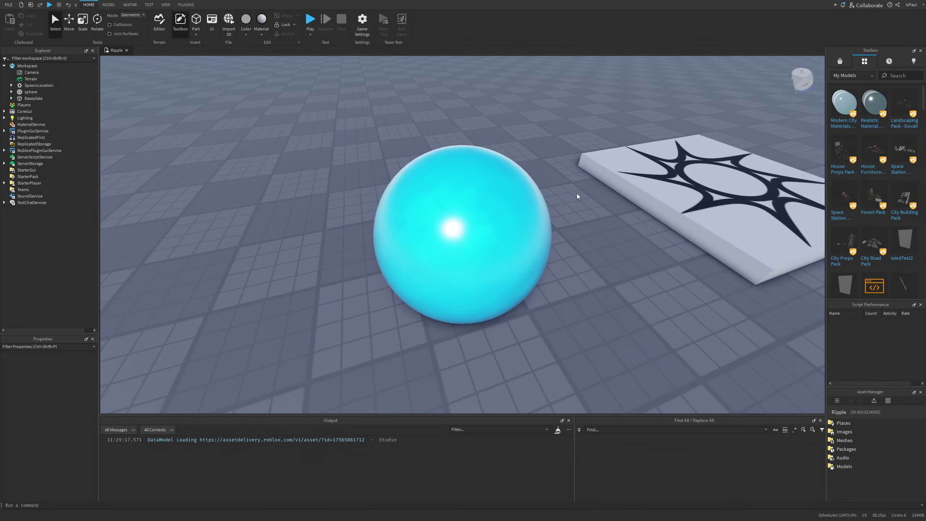
Set the transparency of the glass sphere mesh to 1.5
{"action": "left_click", "coordinate": [485, 223]}
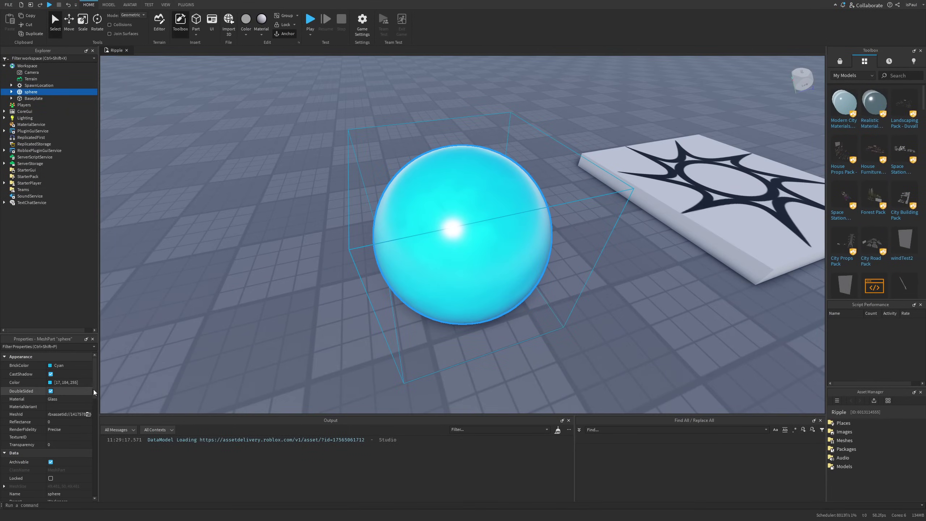
{"action": "scroll", "coordinate": [48, 399], "scroll_direction": "down", "scroll_amount": 2}
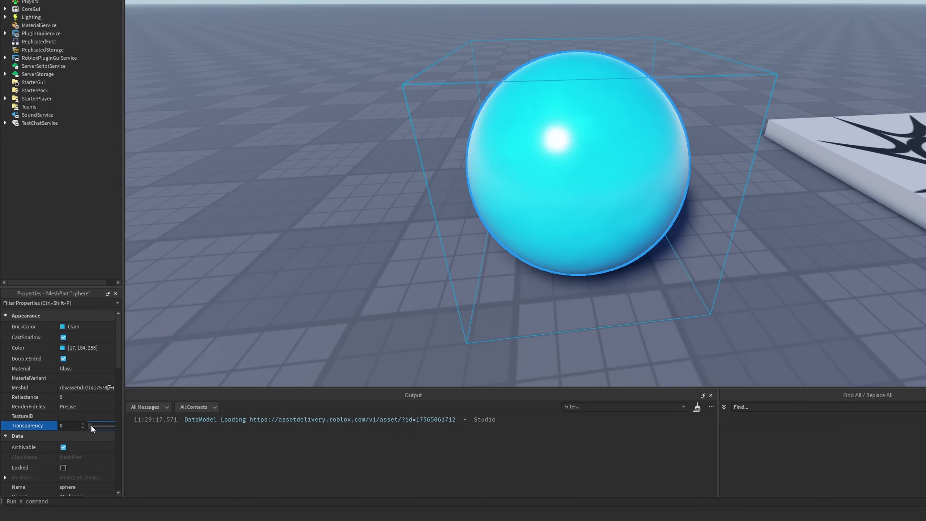
{"action": "left_click_drag", "start_coordinate": [91, 425], "coordinate": [112, 424]}
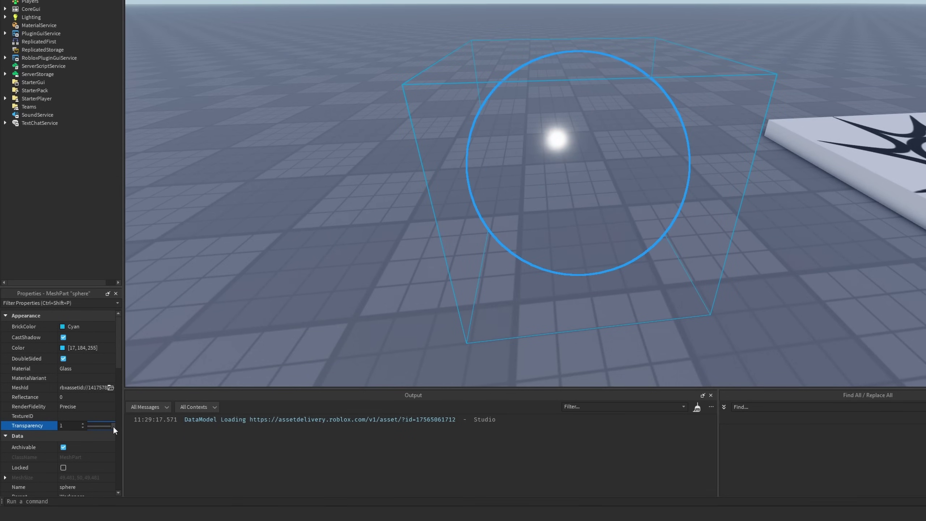
{"action": "left_click", "coordinate": [71, 425]}
{"action": "type", "text": ".5"}
{"action": "key", "text": "Return"}
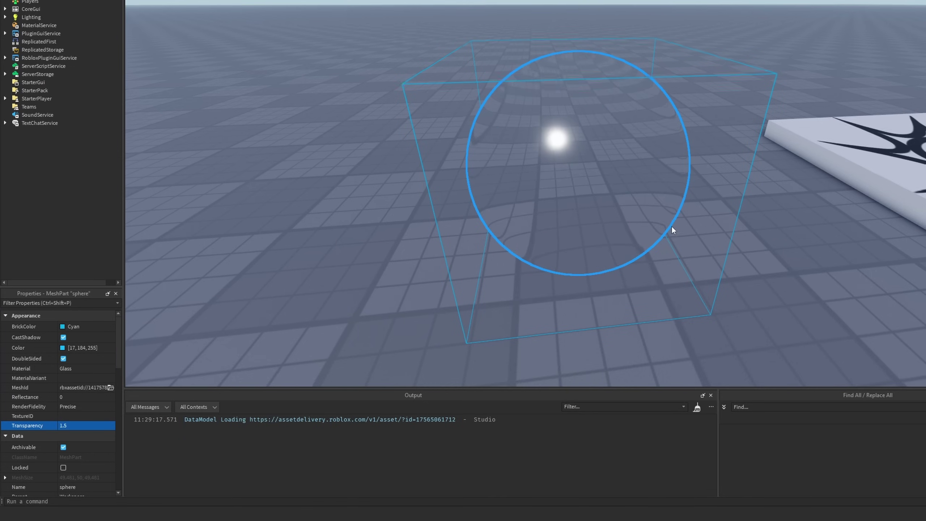
{"action": "right_click_drag", "start_coordinate": [672, 228], "coordinate": [672, 228]}
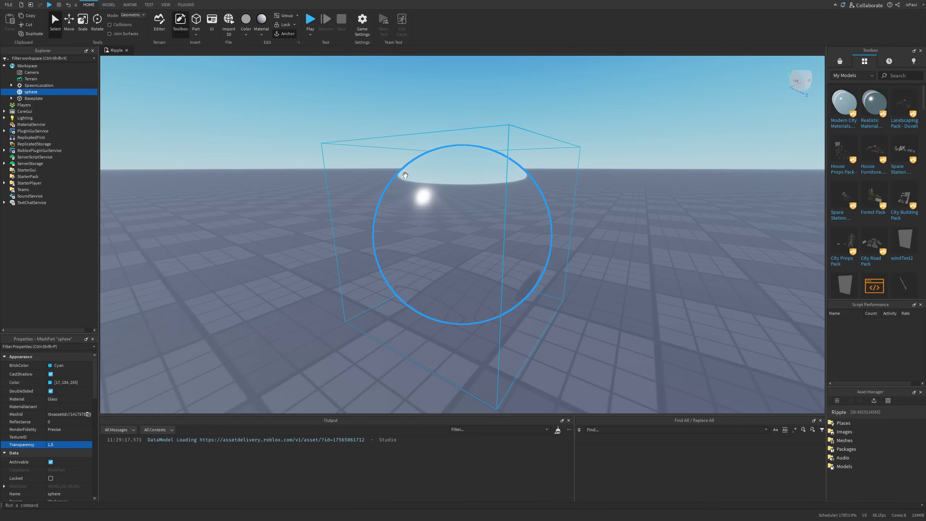
{"action": "right_click_drag", "start_coordinate": [589, 251], "coordinate": [581, 280]}
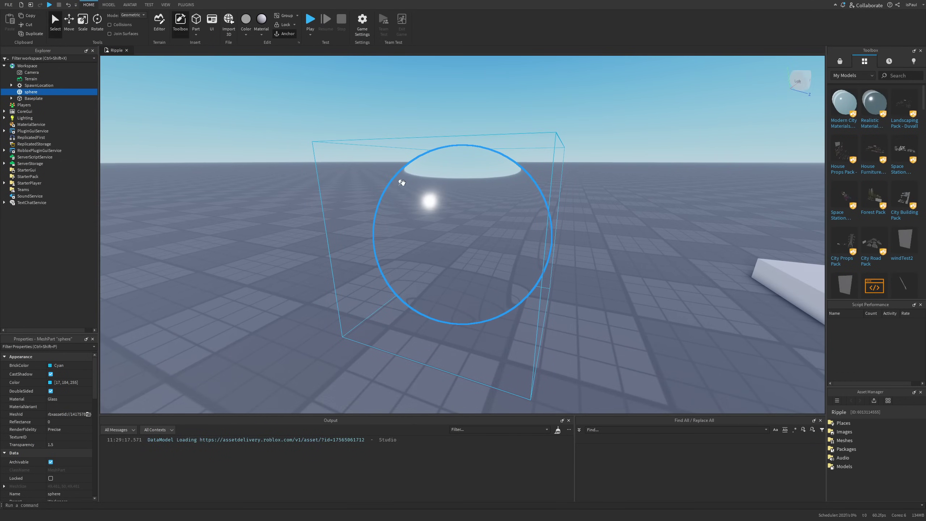
{"action": "right_click_drag", "start_coordinate": [448, 193], "coordinate": [399, 240]}
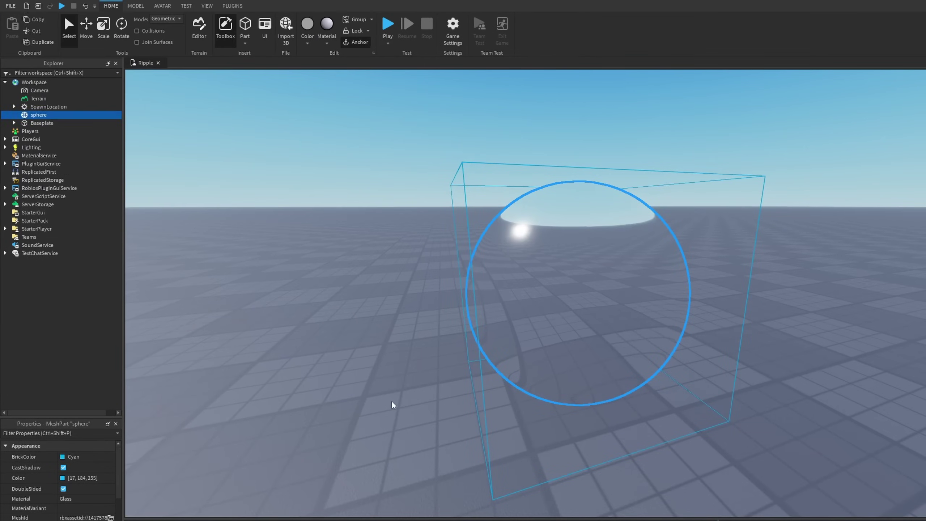
Set the editor quality level to Level 16 in the Studio rendering settings
{"action": "left_click", "coordinate": [10, 6]}
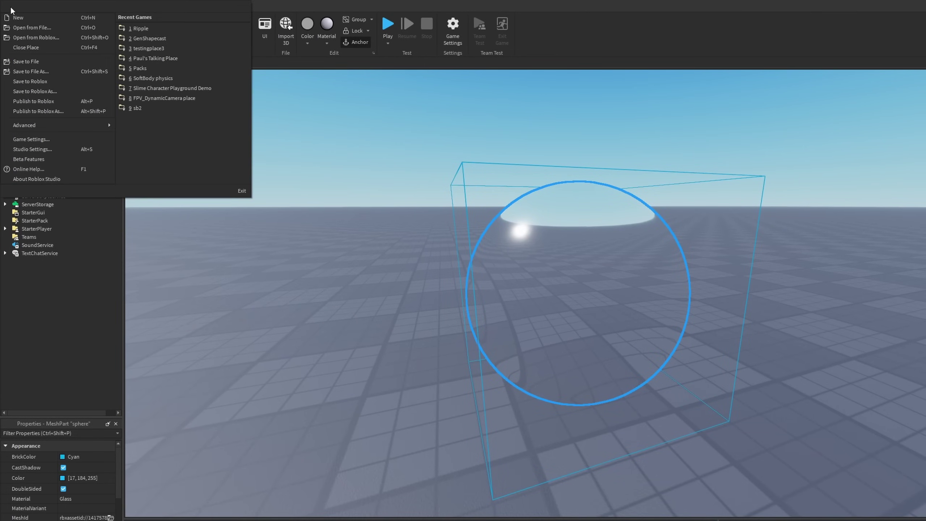
{"action": "left_click", "coordinate": [60, 149]}
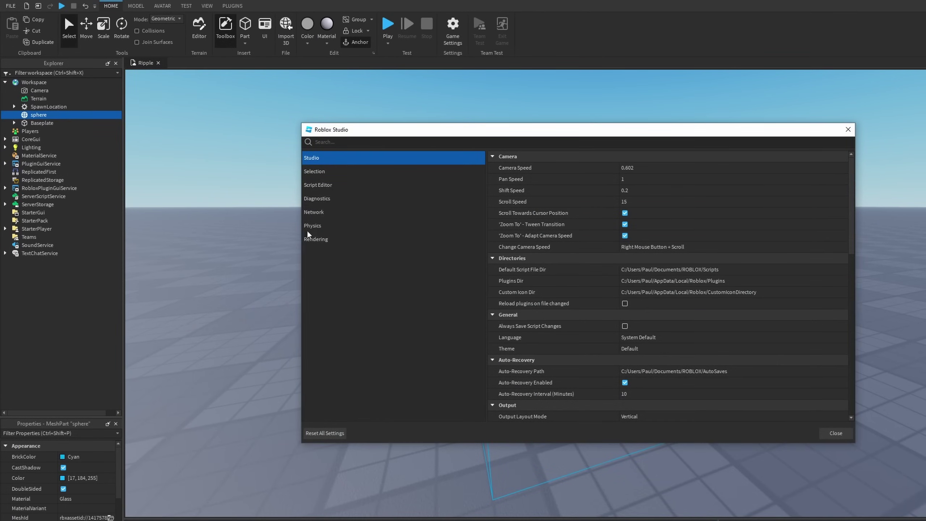
{"action": "left_click", "coordinate": [347, 239]}
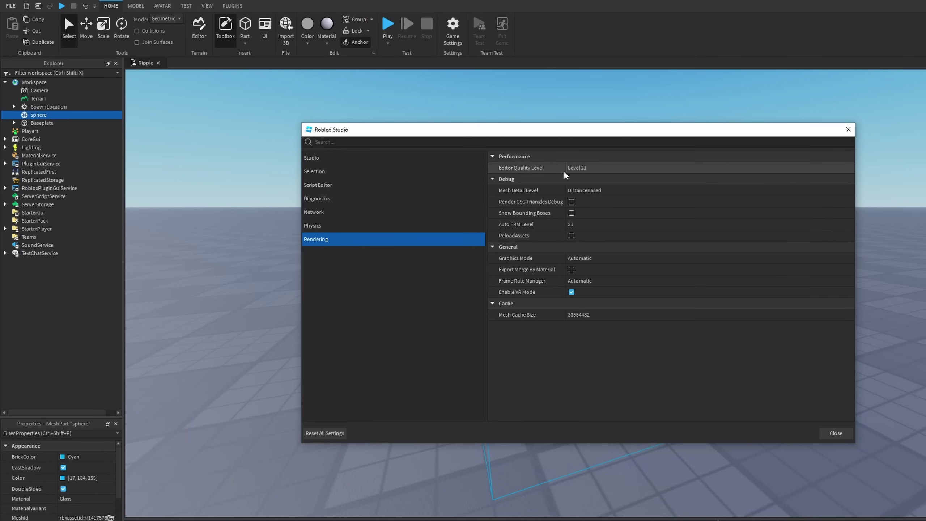
{"action": "left_click", "coordinate": [583, 167]}
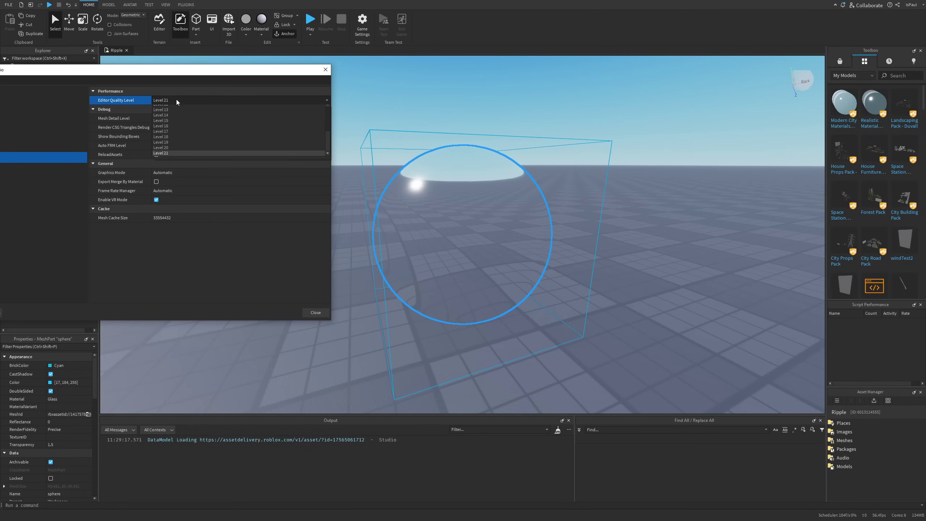
{"action": "left_click", "coordinate": [181, 129]}
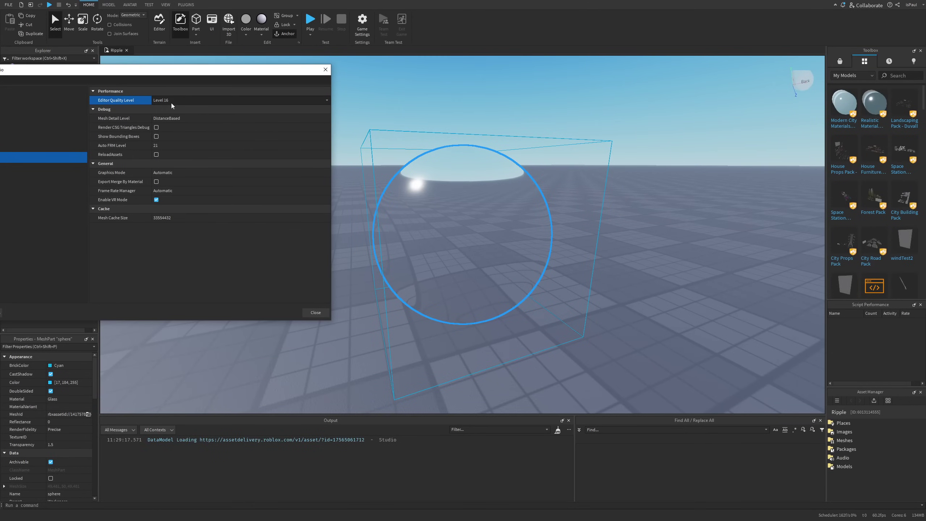
Lower the editor quality level to Level 15 for comparison and set it back to Level 16
{"action": "left_click", "coordinate": [190, 100]}
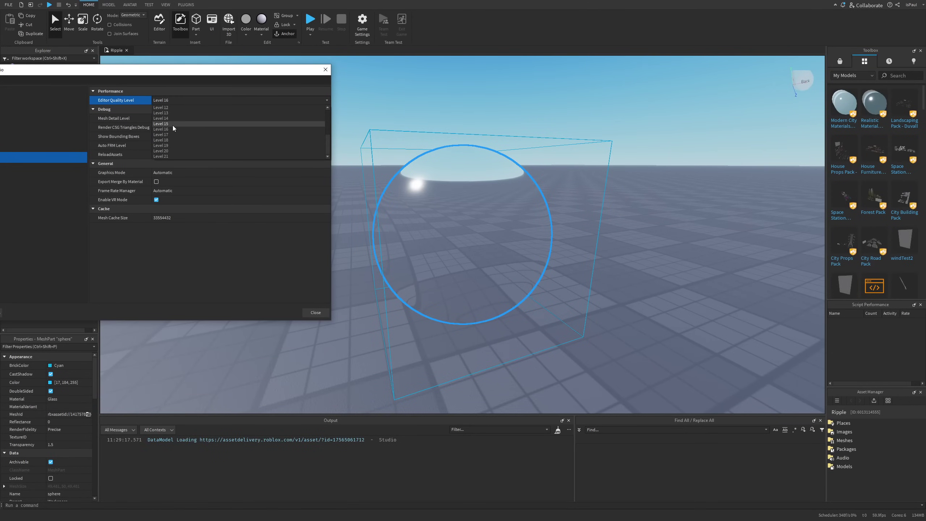
{"action": "left_click", "coordinate": [170, 125]}
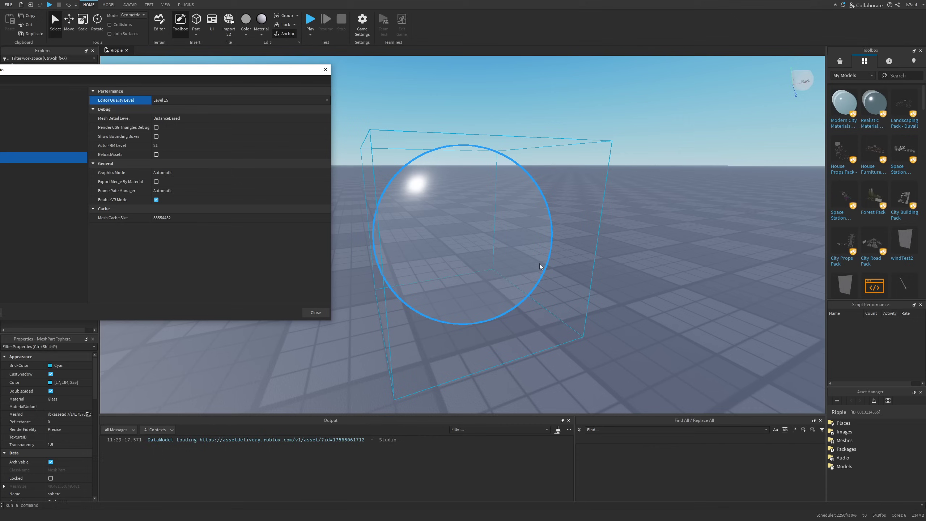
{"action": "left_click", "coordinate": [175, 100]}
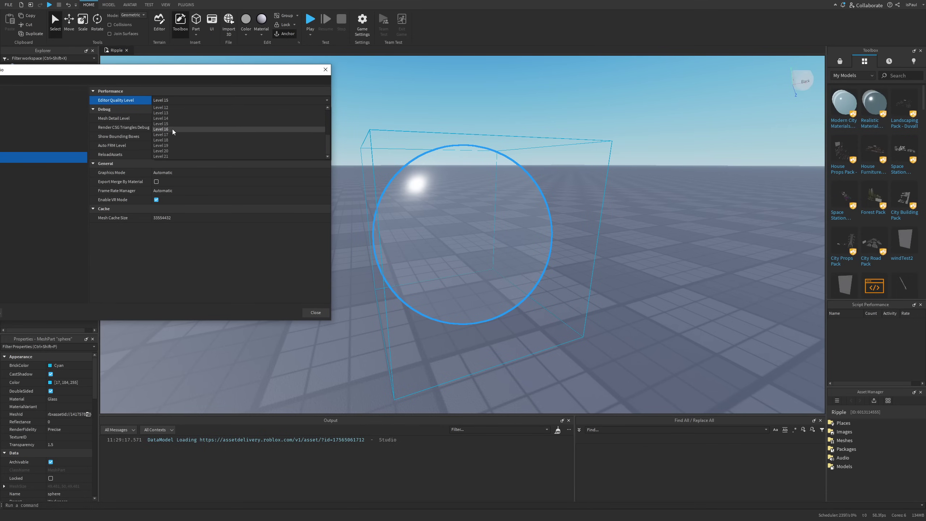
{"action": "right_click_drag", "start_coordinate": [591, 254], "coordinate": [590, 255]}
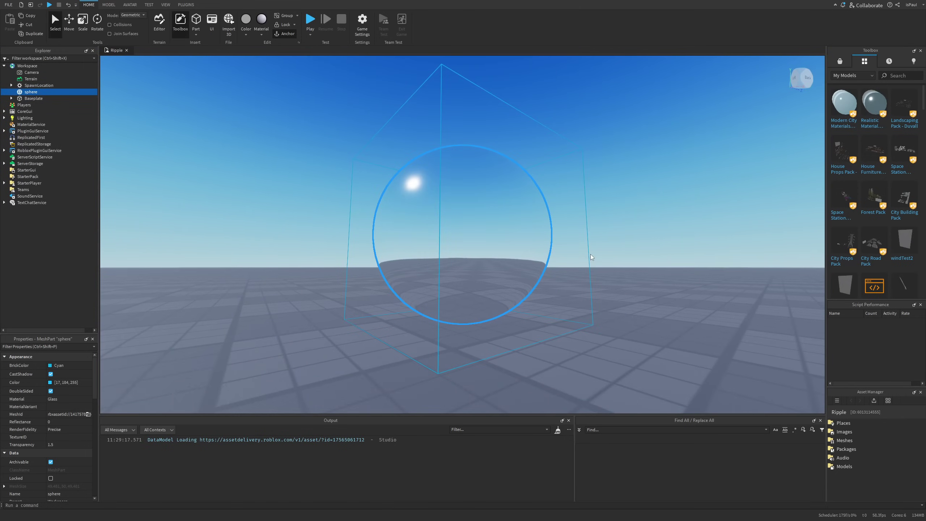
{"action": "left_click", "coordinate": [632, 217]}
{"action": "right_click_drag", "start_coordinate": [633, 214], "coordinate": [560, 283]}
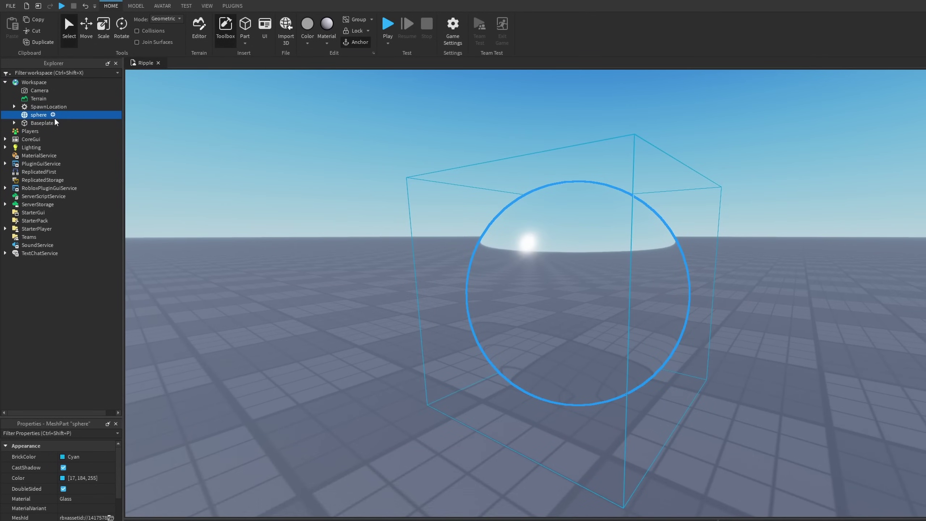
Insert a Highlight object into the sphere and clear the selection
{"action": "left_click", "coordinate": [43, 92]}
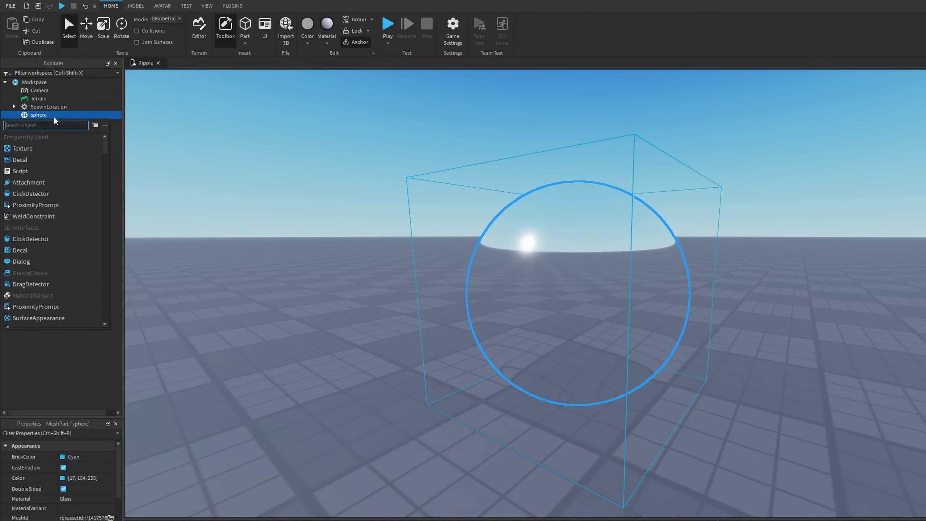
{"action": "type", "text": "high"}
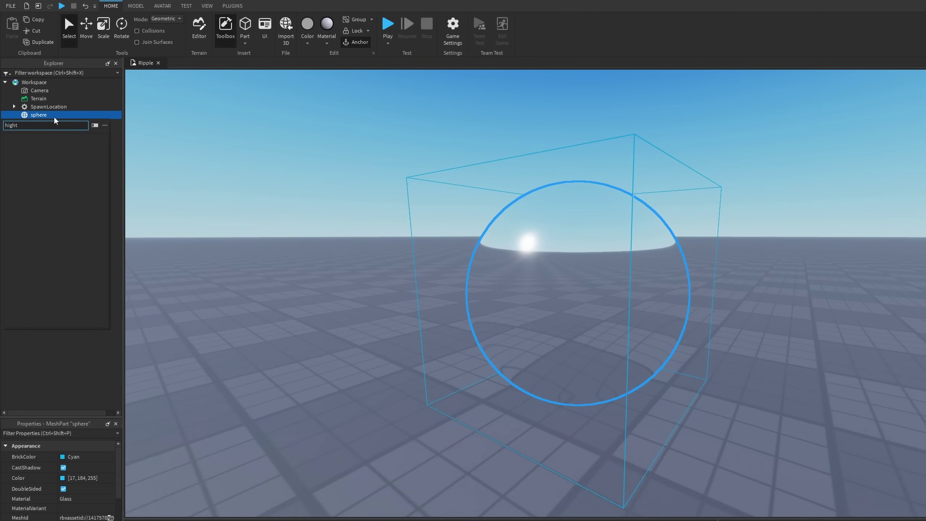
{"action": "key", "text": "Return"}
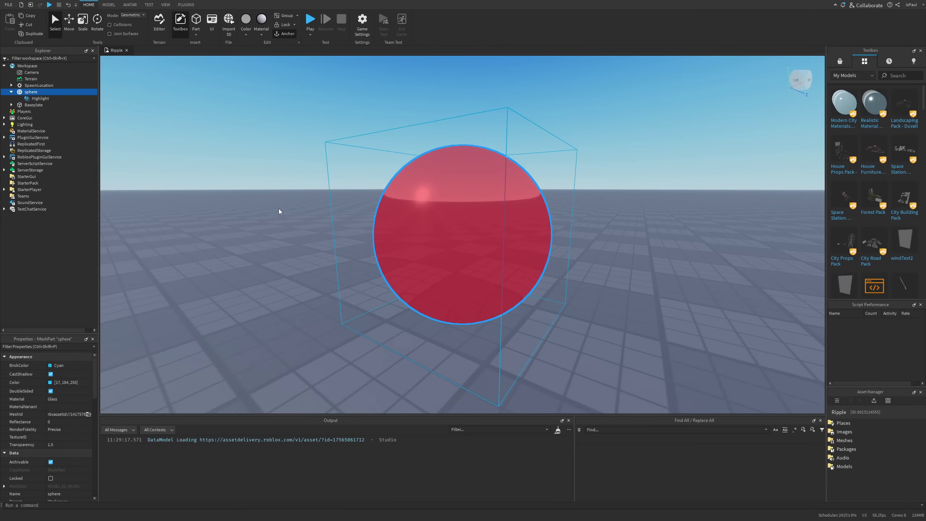
{"action": "left_click", "coordinate": [275, 203]}
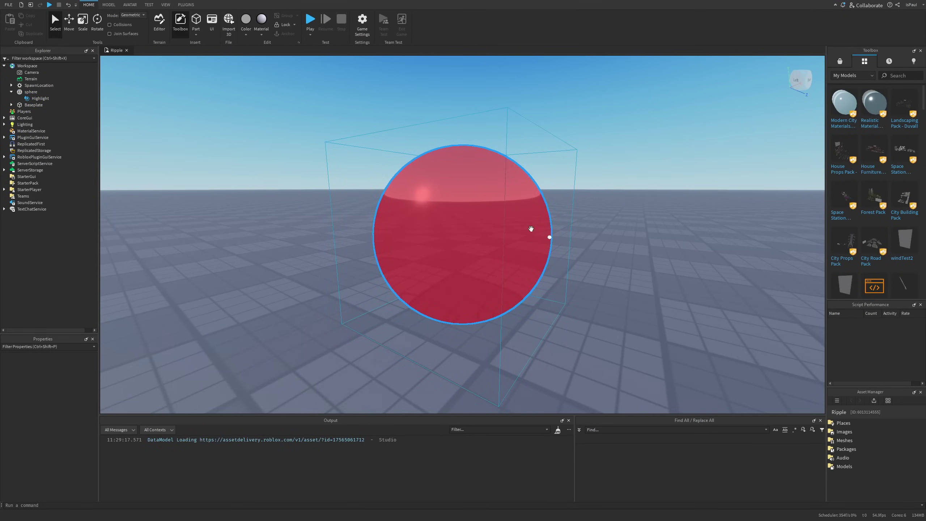
Disable the Highlight inside the sphere
{"action": "left_click", "coordinate": [40, 98]}
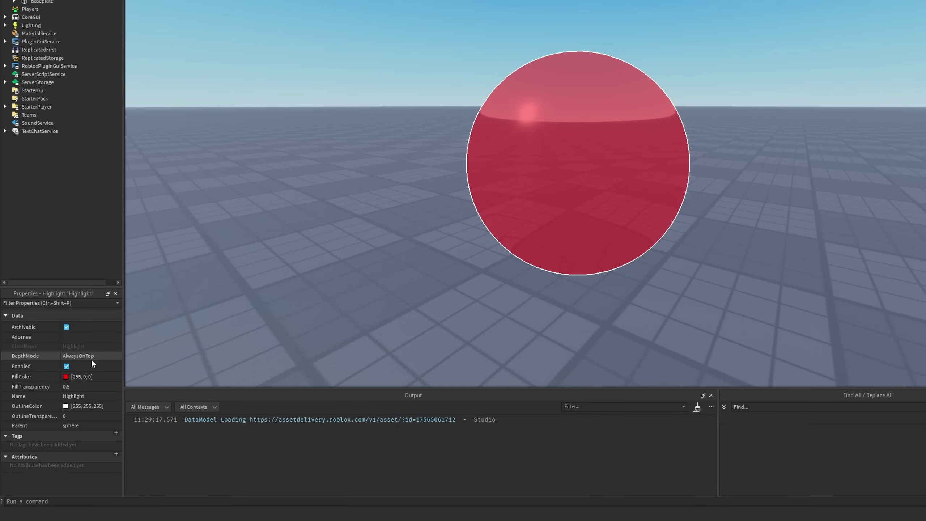
{"action": "left_click", "coordinate": [67, 366]}
{"action": "left_click", "coordinate": [302, 228]}
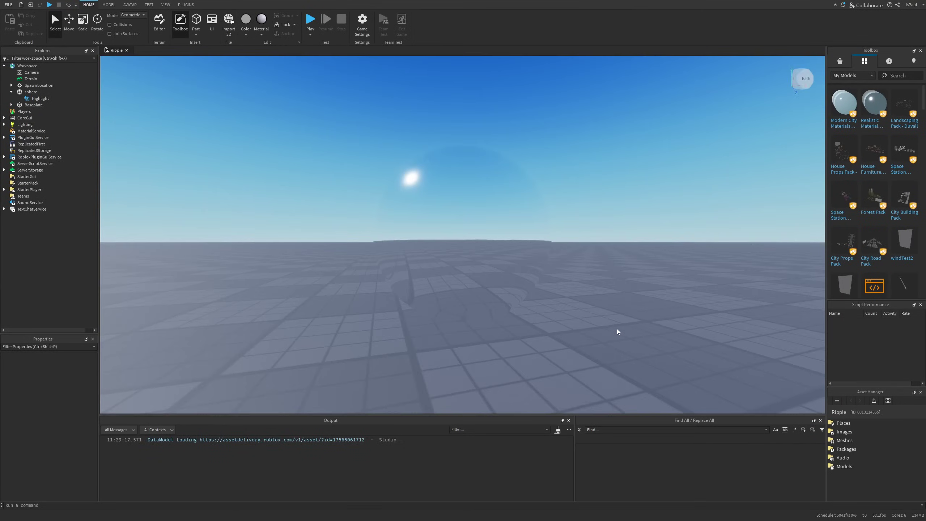
{"action": "right_click_drag", "start_coordinate": [617, 329], "coordinate": [618, 328]}
Publish the place to Roblox
{"action": "left_click", "coordinate": [7, 5]}
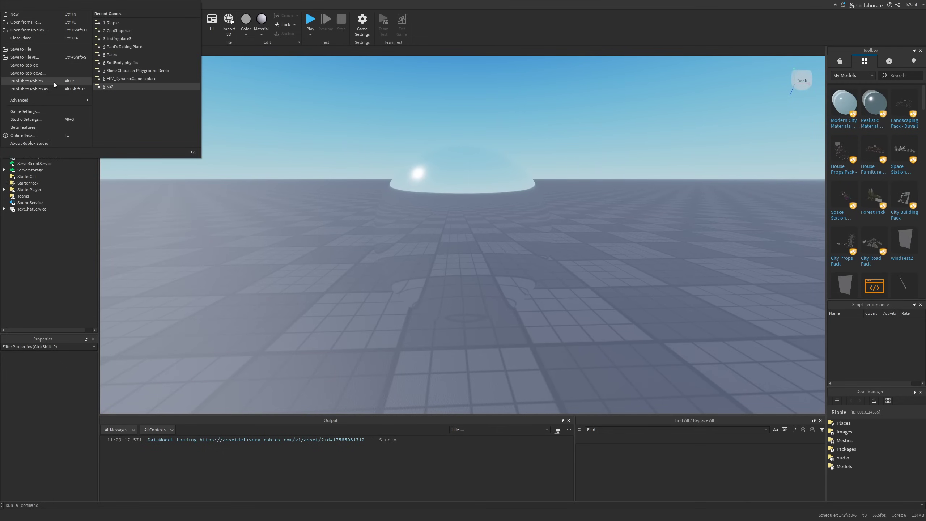
{"action": "left_click", "coordinate": [54, 81]}
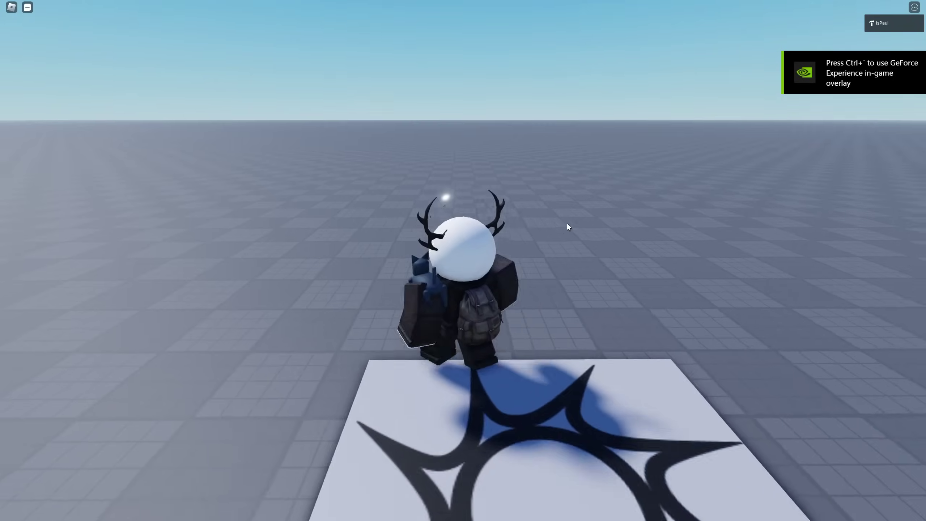
Walk the character around the sphere in the published game and examine its distortion from several angles
{"action": "key", "text": "w"}
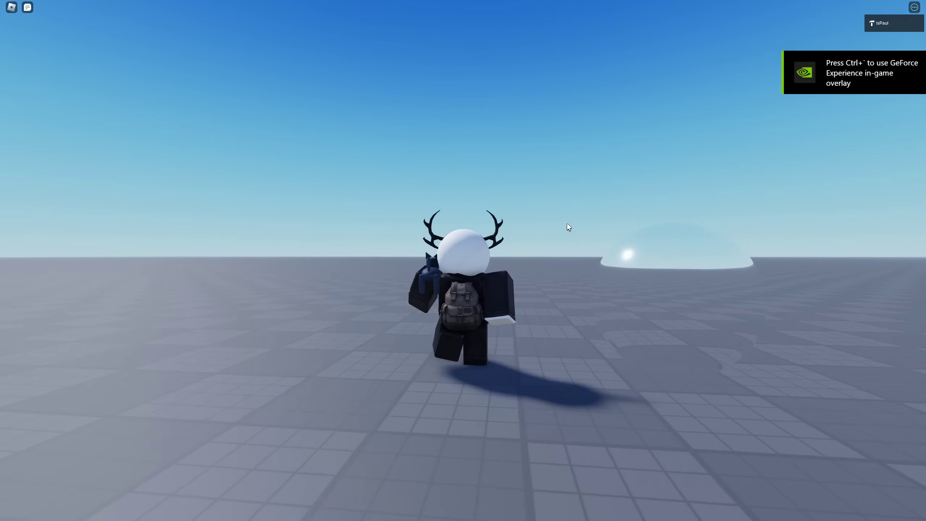
{"action": "right_click_drag", "start_coordinate": [640, 257], "coordinate": [619, 268]}
{"action": "key", "text": "d"}
{"action": "key", "text": "a"}
{"action": "key", "text": "a"}
{"action": "key", "text": "s"}
{"action": "key", "text": "w"}
{"action": "scroll", "coordinate": [556, 294], "scroll_direction": "down", "scroll_amount": 2}
{"action": "right_click_drag", "start_coordinate": [556, 295], "coordinate": [556, 294]}
{"action": "key", "text": "a"}
{"action": "key", "text": "s"}
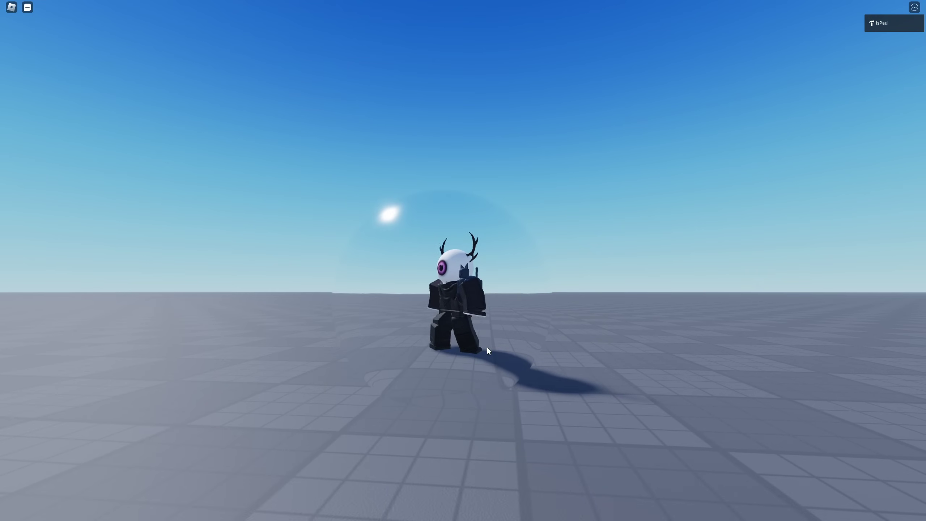
{"action": "right_click_drag", "start_coordinate": [565, 343], "coordinate": [565, 343]}
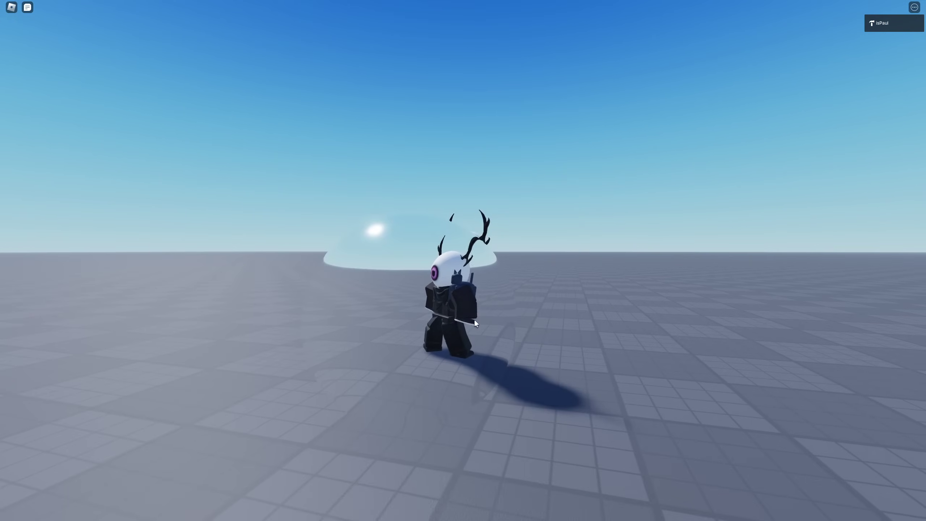
{"action": "key", "text": "a"}
{"action": "right_click_drag", "start_coordinate": [470, 307], "coordinate": [470, 305]}
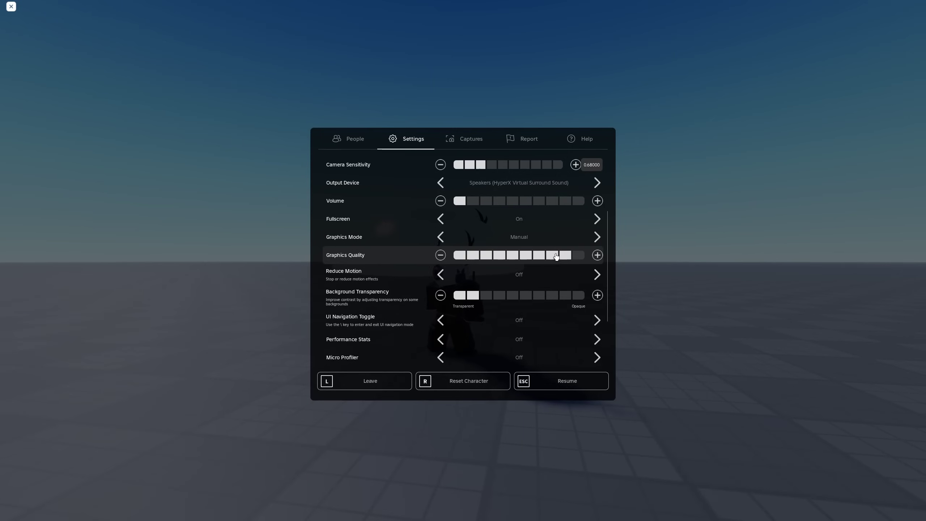
Lower the in-game graphics quality to seven bars and view the sphere at that setting
{"action": "left_click", "coordinate": [543, 255]}
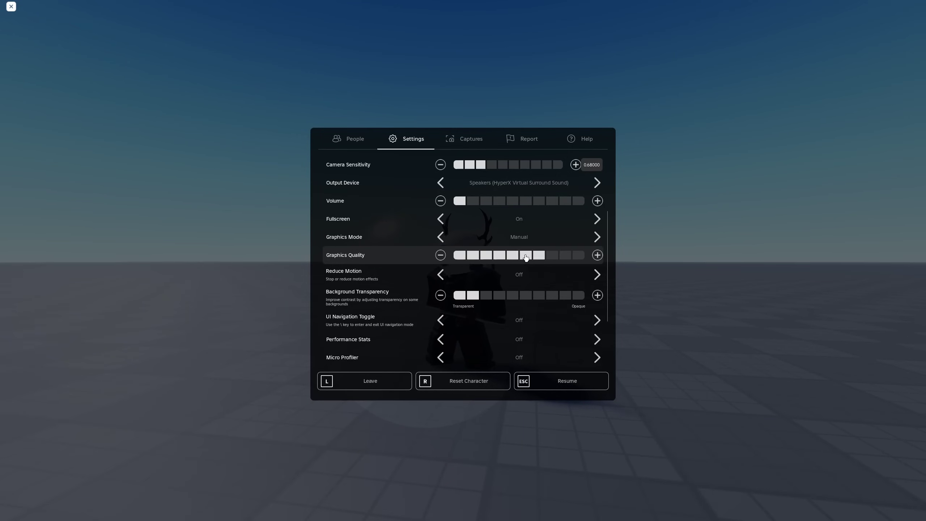
{"action": "key", "text": "Escape"}
{"action": "right_click_drag", "start_coordinate": [493, 280], "coordinate": [468, 318]}
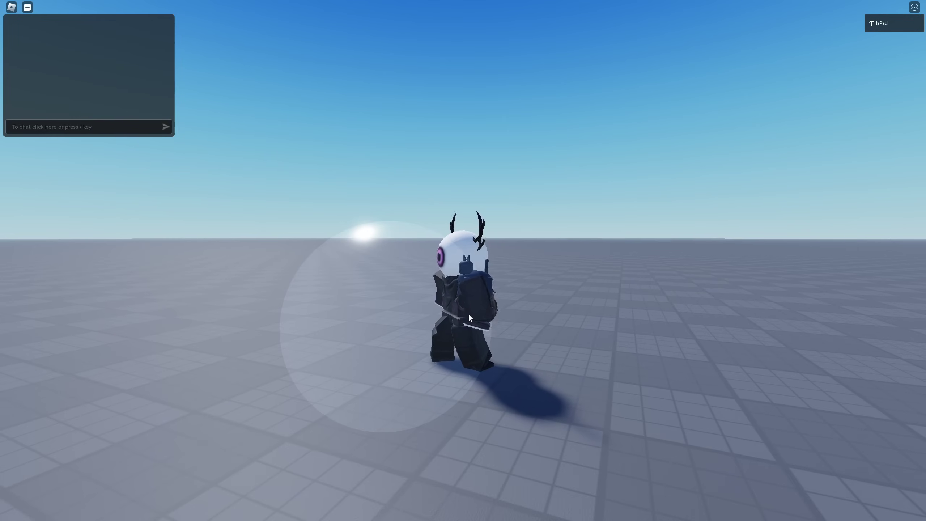
Raise the in-game graphics quality again and walk near the sphere to examine its distortion
{"action": "key", "text": "Escape"}
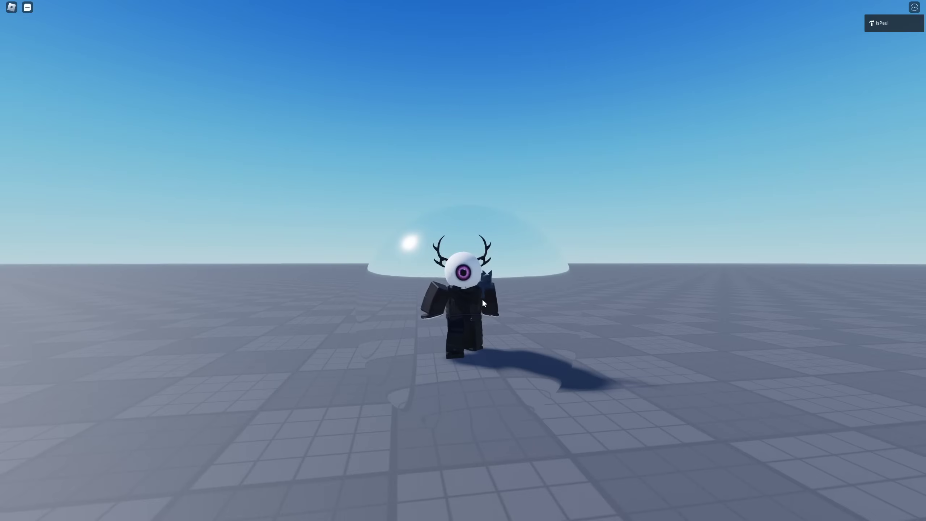
{"action": "key", "text": "w"}
{"action": "right_click_drag", "start_coordinate": [482, 298], "coordinate": [486, 301]}
{"action": "key", "text": "s"}
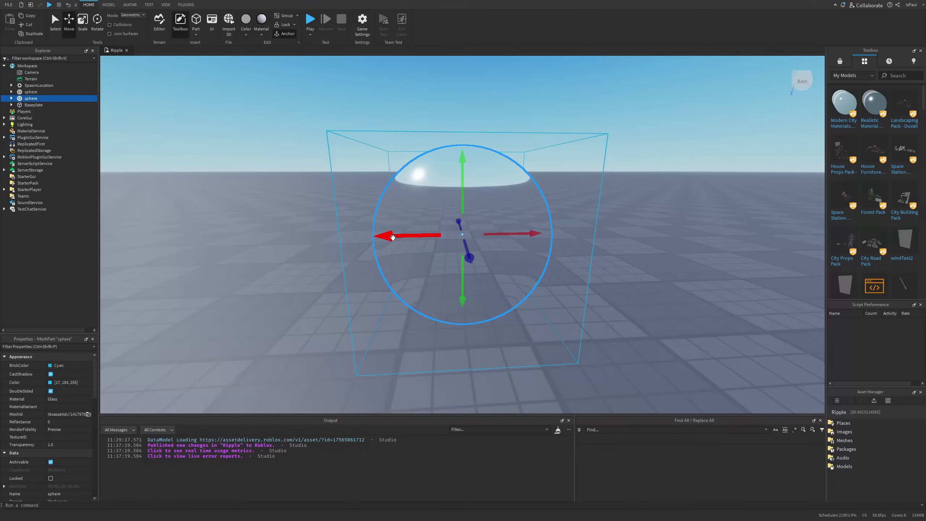
In Roblox Studio, move the duplicated sphere -6.8 studs along the red axis, beside the original
{"action": "left_click_drag", "start_coordinate": [393, 238], "coordinate": [643, 324]}
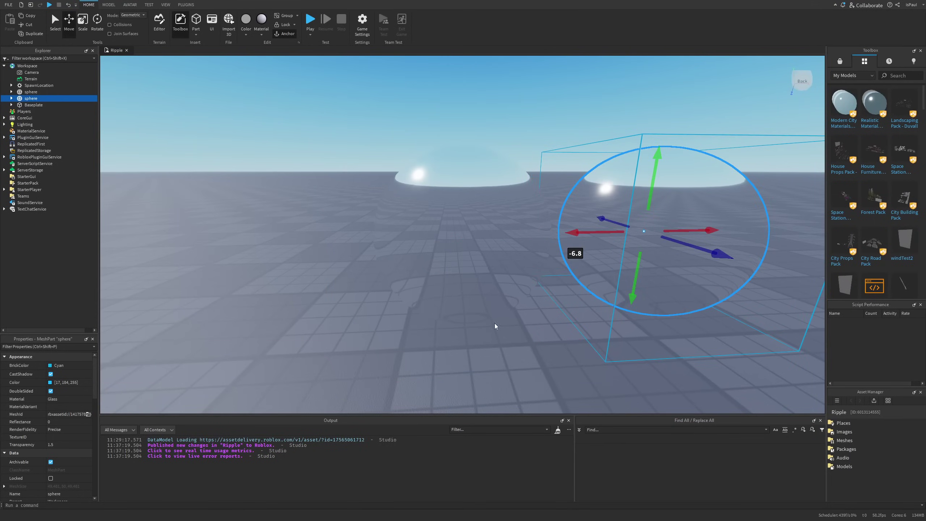
{"action": "key", "text": "f"}
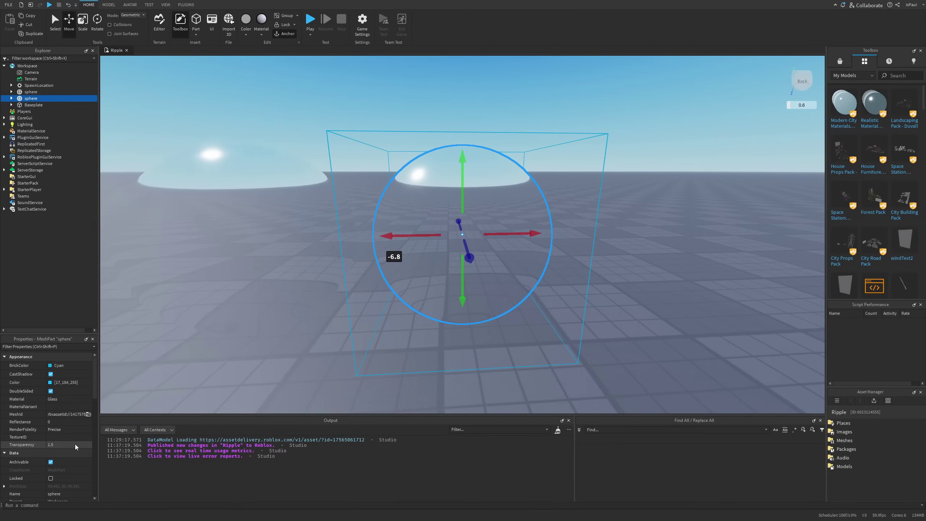
Set the duplicated sphere's Transparency to 2 and deselect it to compare it with the original
{"action": "left_click", "coordinate": [76, 444]}
{"action": "type", "text": "2"}
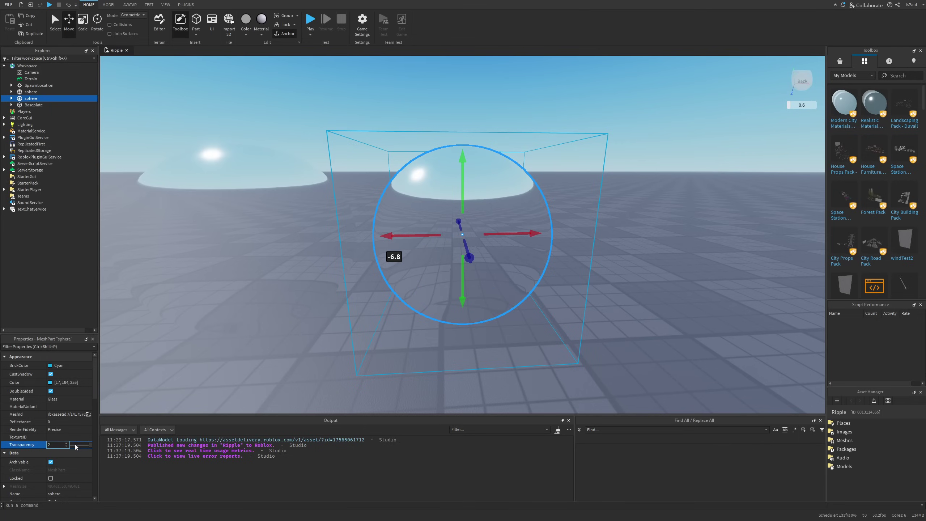
{"action": "left_click", "coordinate": [316, 361]}
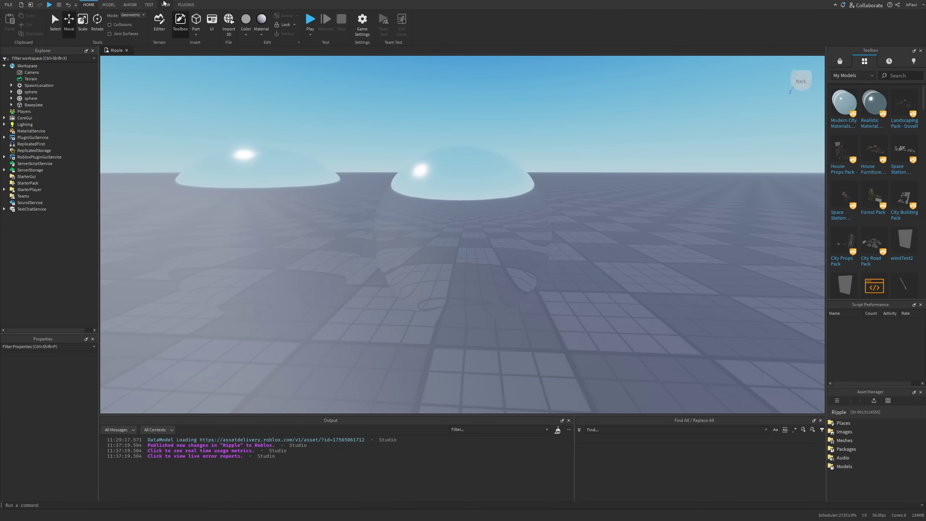
Start a play test and walk the character around the two spheres to compare their distortion from several angles
{"action": "left_click", "coordinate": [310, 23]}
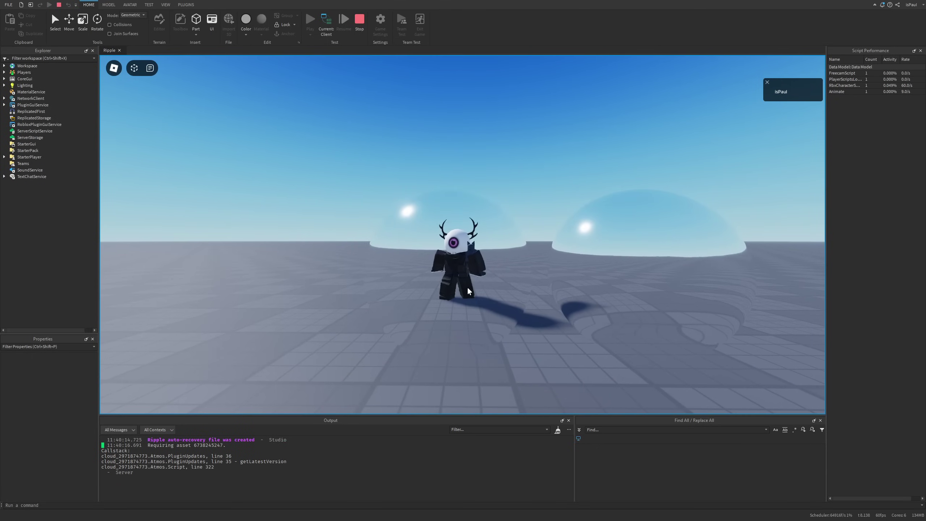
{"action": "key", "text": "d"}
{"action": "key", "text": "s"}
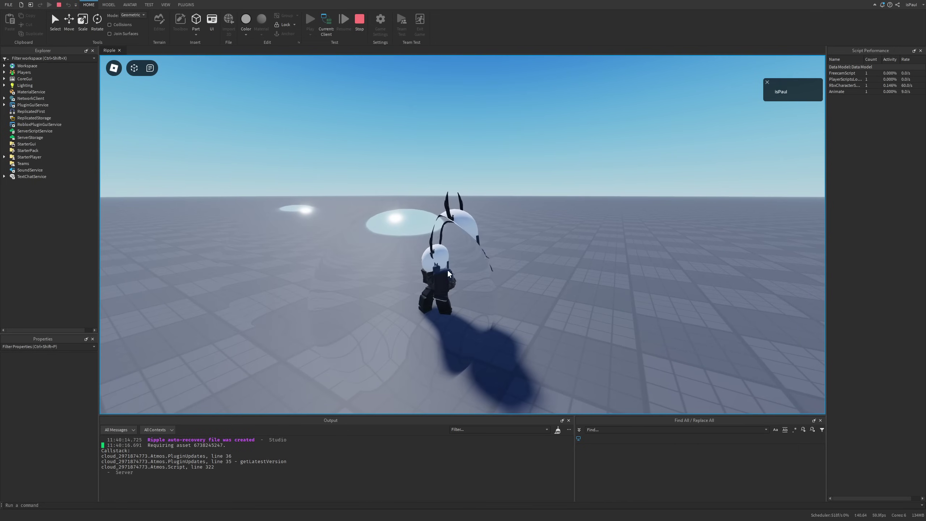
{"action": "right_click_drag", "start_coordinate": [414, 274], "coordinate": [414, 272]}
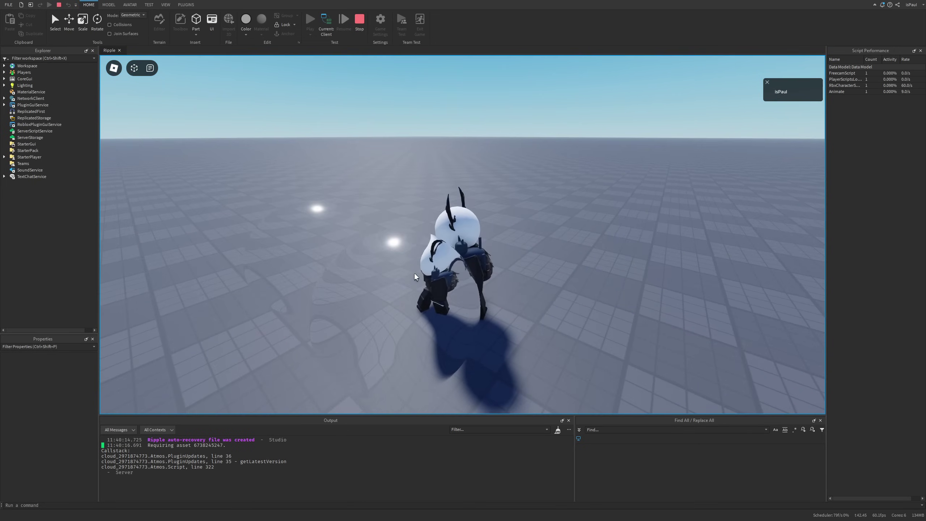
{"action": "right_click_drag", "start_coordinate": [346, 239], "coordinate": [346, 239]}
{"action": "right_click_drag", "start_coordinate": [389, 283], "coordinate": [389, 283]}
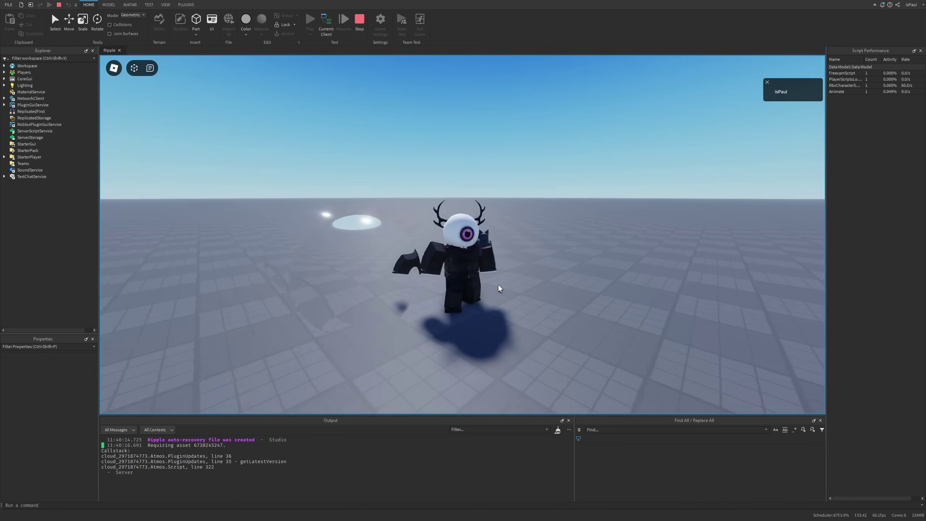
{"action": "key", "text": "w"}
{"action": "right_click_drag", "start_coordinate": [479, 282], "coordinate": [517, 298]}
{"action": "scroll", "coordinate": [479, 283], "scroll_direction": "down", "scroll_amount": 4}
{"action": "scroll", "coordinate": [450, 268], "scroll_direction": "up", "scroll_amount": 2}
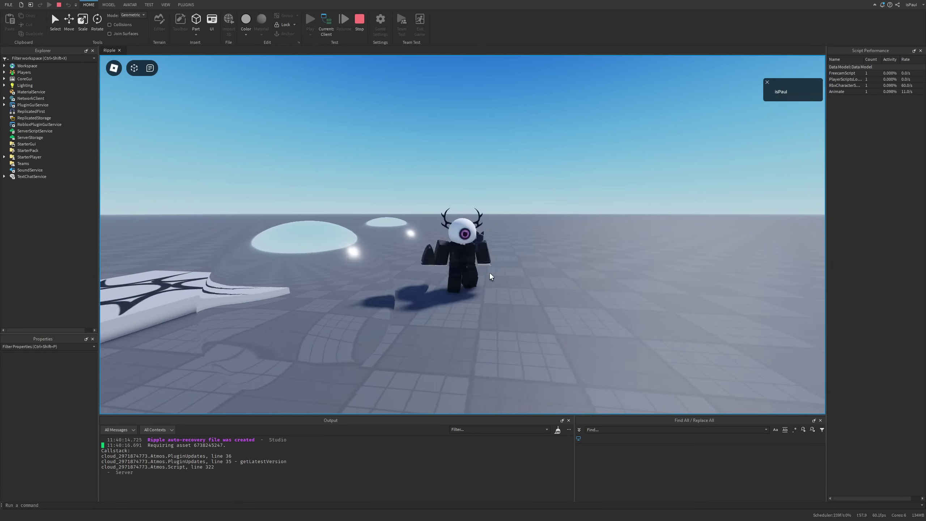
{"action": "right_click_drag", "start_coordinate": [490, 273], "coordinate": [490, 273]}
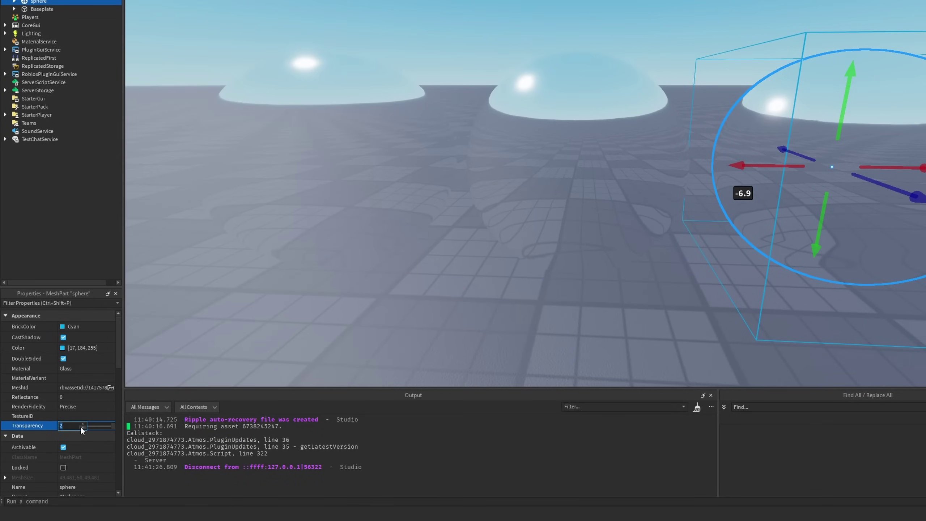
Apply a new Transparency value to the third sphere and deselect it to inspect its distortion
{"action": "key", "text": "Return"}
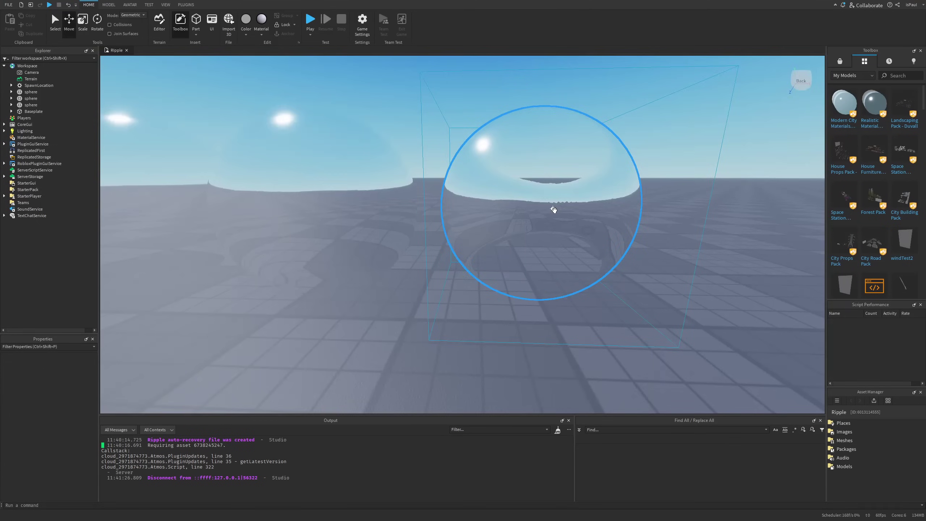
{"action": "right_click_drag", "start_coordinate": [554, 210], "coordinate": [574, 193]}
{"action": "left_click", "coordinate": [572, 209]}
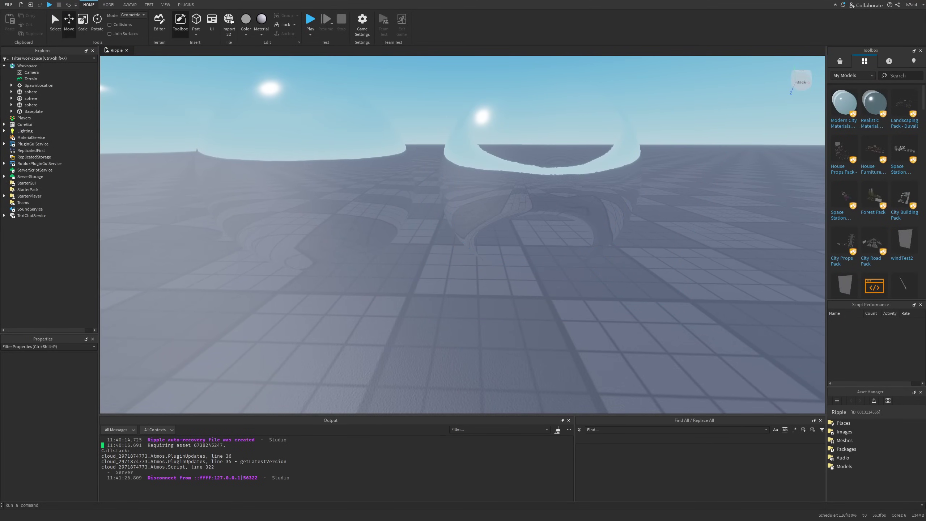
Run a play test and walk the character beside the third sphere to examine its stronger distortion
{"action": "left_click", "coordinate": [311, 20]}
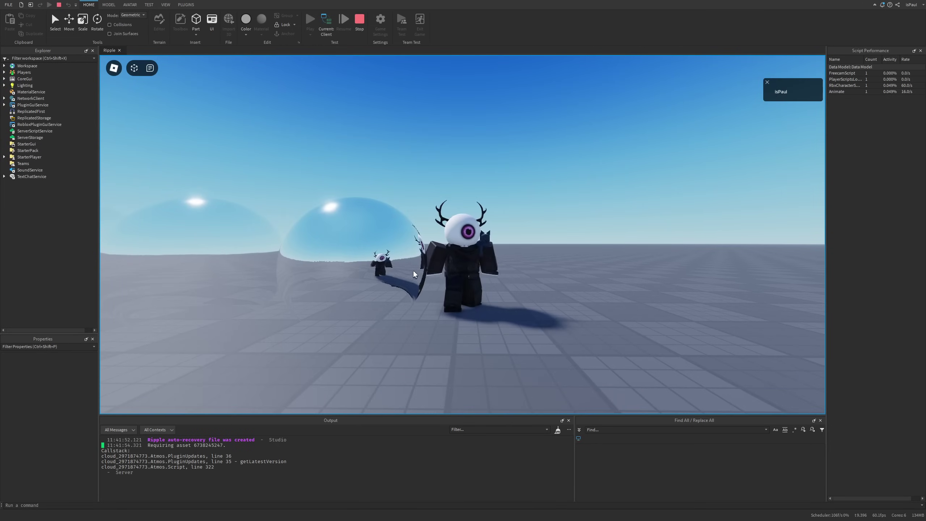
{"action": "key", "text": "d"}
{"action": "right_click_drag", "start_coordinate": [494, 274], "coordinate": [494, 274]}
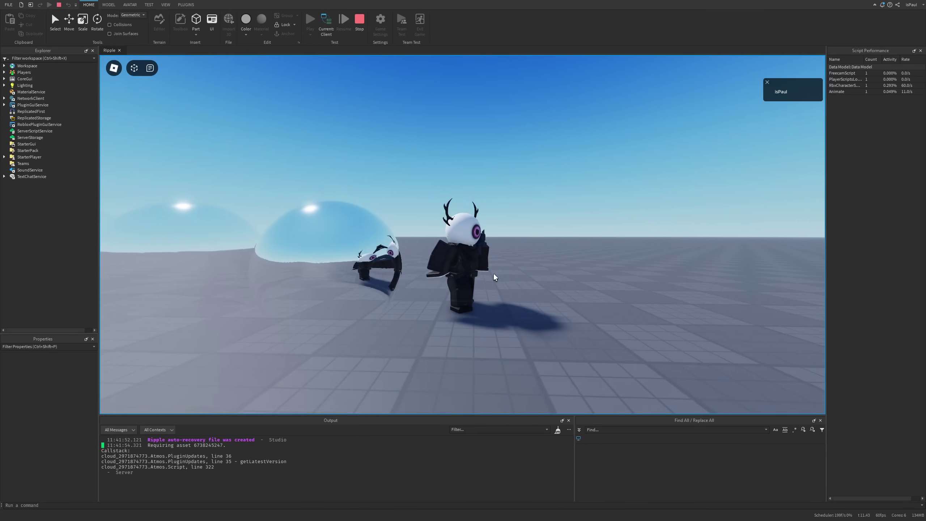
{"action": "key", "text": "w"}
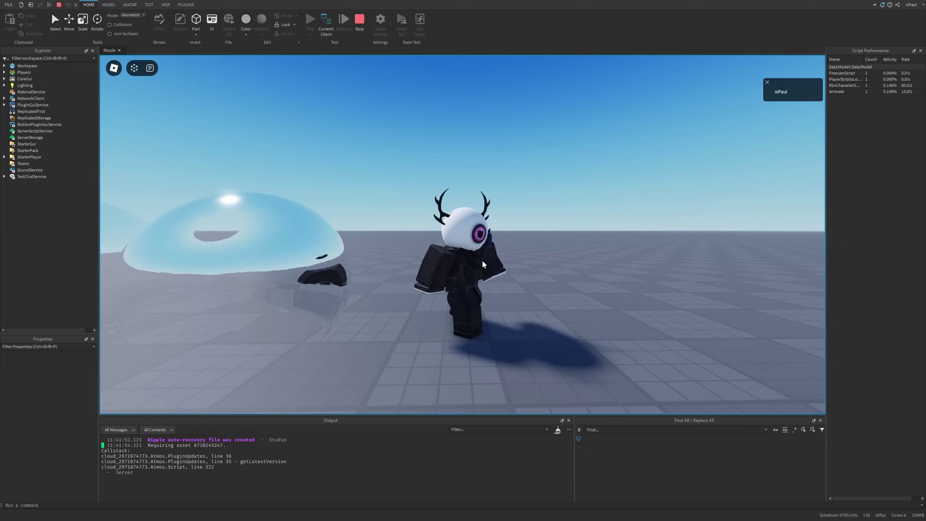
{"action": "key", "text": "s"}
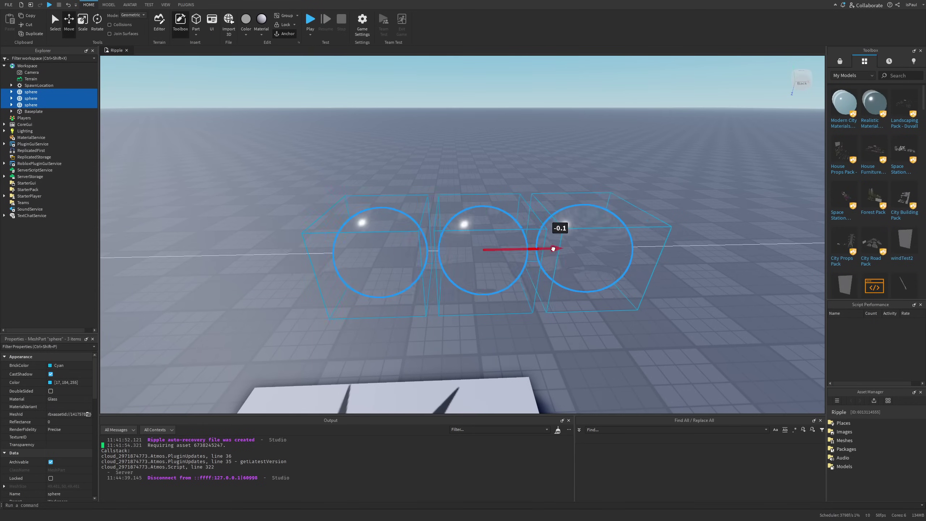
Move the three selected spheres together along the red axis and deselect them
{"action": "left_click_drag", "start_coordinate": [553, 249], "coordinate": [488, 250]}
{"action": "left_click", "coordinate": [580, 309]}
{"action": "right_click_drag", "start_coordinate": [580, 309], "coordinate": [579, 309]}
{"action": "key", "text": "a"}
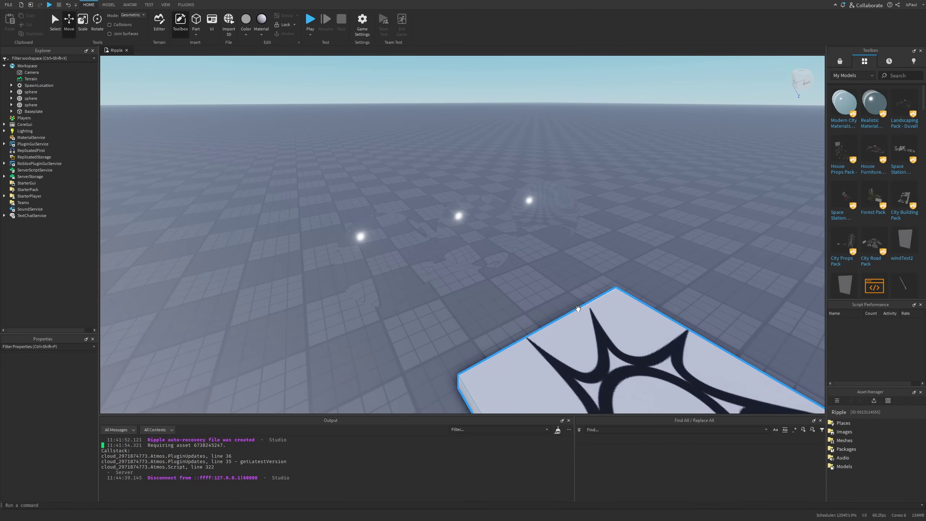
Select all three spheres and enable DoubleSided on them
{"action": "left_click_drag", "start_coordinate": [276, 167], "coordinate": [679, 275]}
{"action": "left_click_drag", "start_coordinate": [244, 208], "coordinate": [666, 280]}
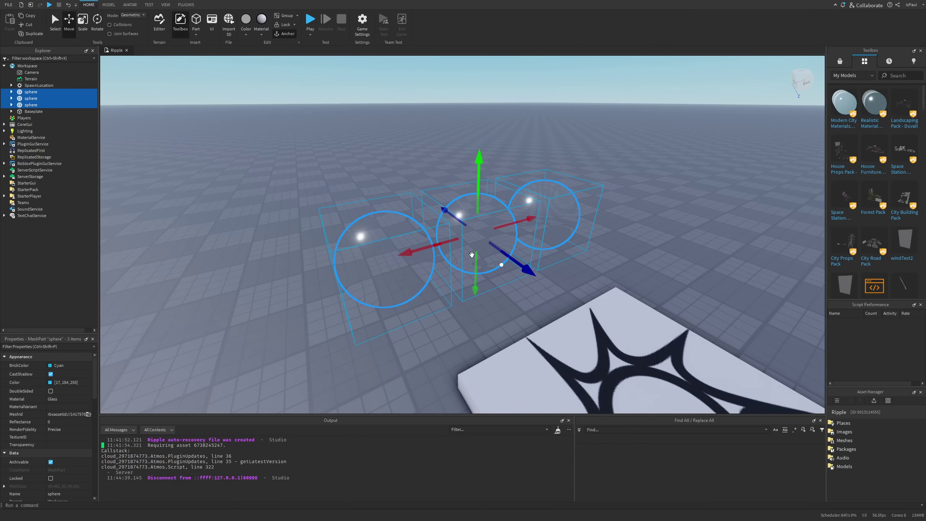
{"action": "left_click", "coordinate": [51, 391]}
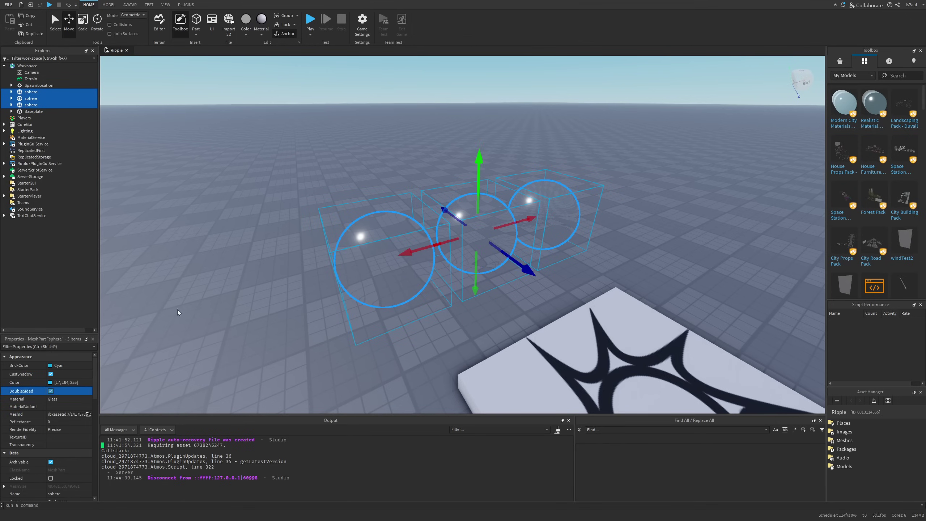
From inside a sphere, switch DoubleSided off and back on to compare the view from within
{"action": "scroll", "coordinate": [416, 310], "scroll_direction": "up", "scroll_amount": 10}
{"action": "scroll", "coordinate": [542, 255], "scroll_direction": "up", "scroll_amount": 4}
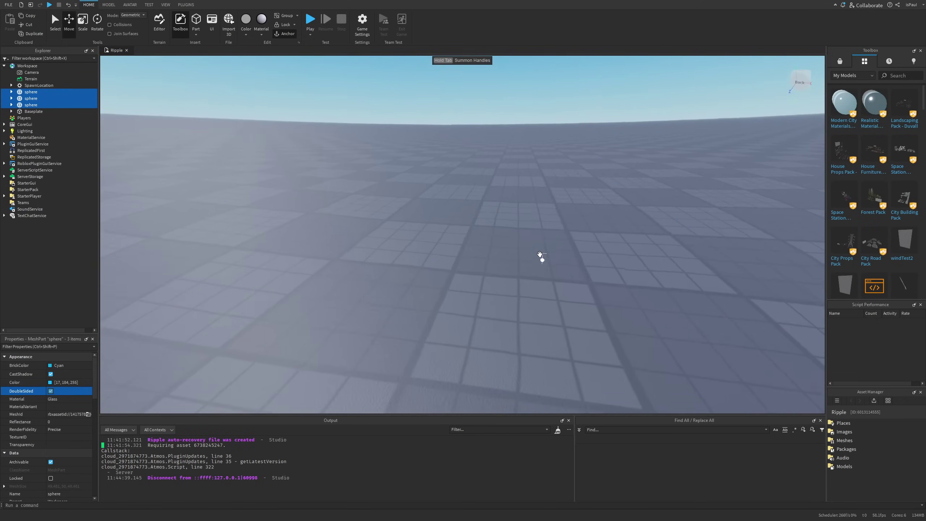
{"action": "right_click_drag", "start_coordinate": [542, 256], "coordinate": [540, 255]}
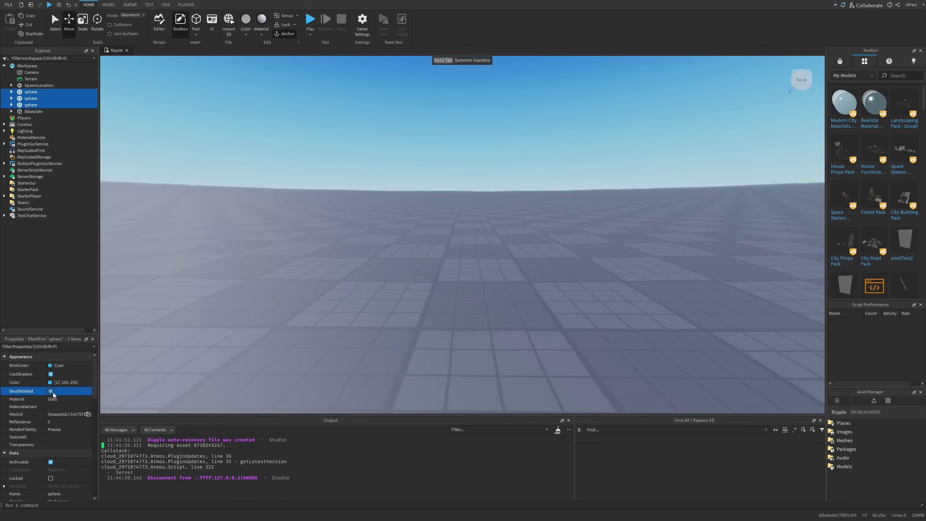
{"action": "left_click", "coordinate": [51, 392]}
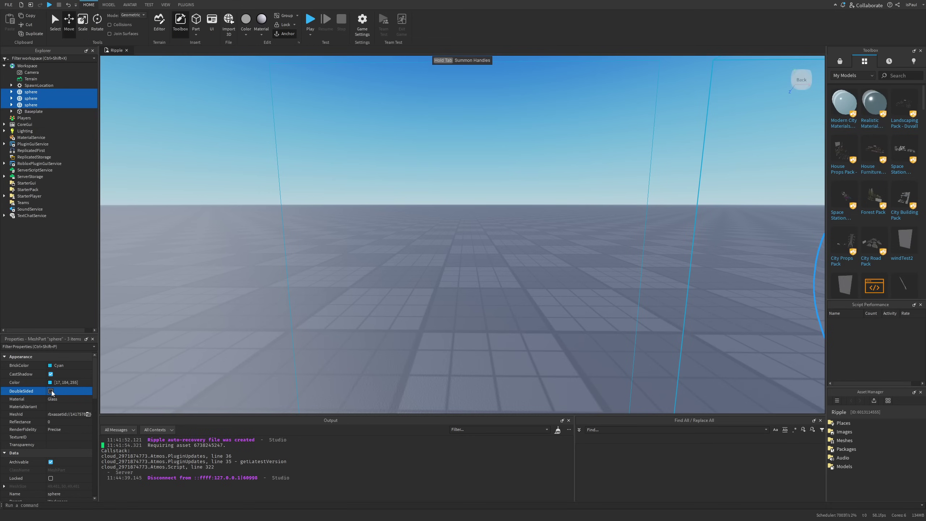
{"action": "left_click", "coordinate": [51, 392]}
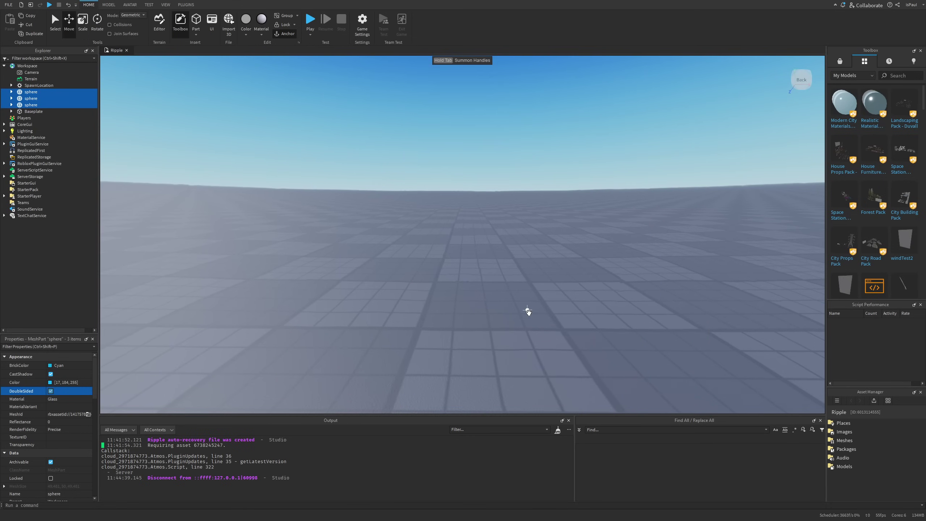
{"action": "scroll", "coordinate": [525, 308], "scroll_direction": "down", "scroll_amount": 5}
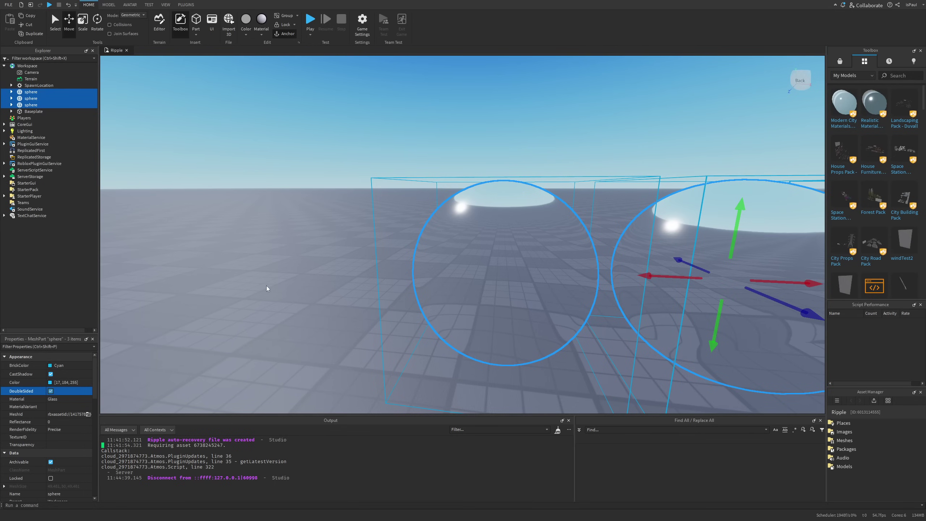
Move the camera back into a sphere and examine the double-sided distortion from inside
{"action": "right_click_drag", "start_coordinate": [562, 261], "coordinate": [565, 262]}
{"action": "key", "text": "w"}
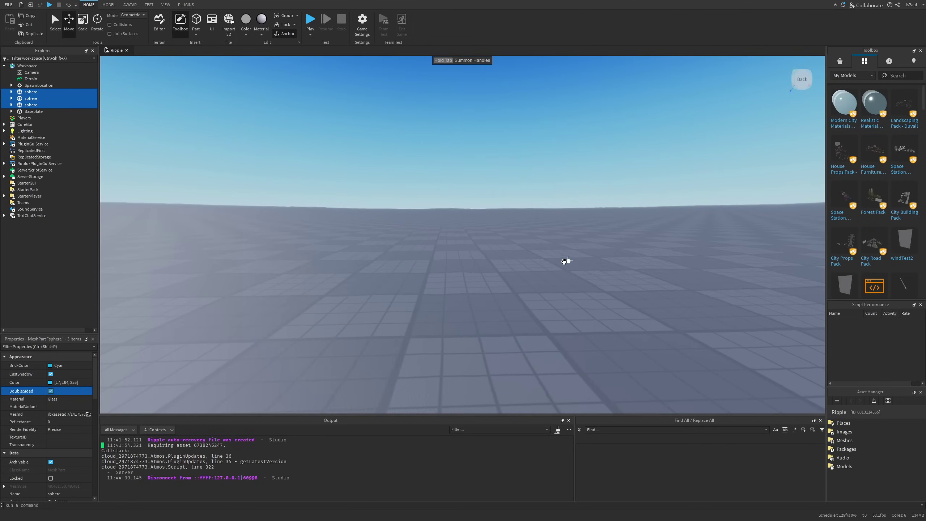
{"action": "right_click_drag", "start_coordinate": [564, 262], "coordinate": [583, 263]}
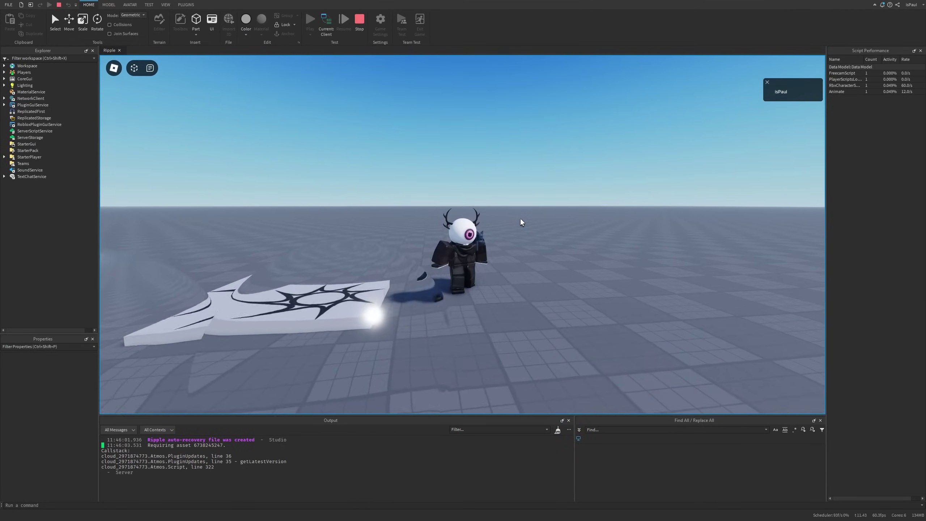
In the play test, walk and jump the character around the spawn pad to examine the double-sided spheres' distortion
{"action": "key", "text": "space"}
{"action": "right_click_drag", "start_coordinate": [521, 219], "coordinate": [521, 219]}
{"action": "key", "text": "a"}
{"action": "key", "text": "s"}
{"action": "key", "text": "d"}
{"action": "key", "text": "w"}
{"action": "key", "text": "s"}
{"action": "key", "text": "w"}
{"action": "key", "text": "a"}
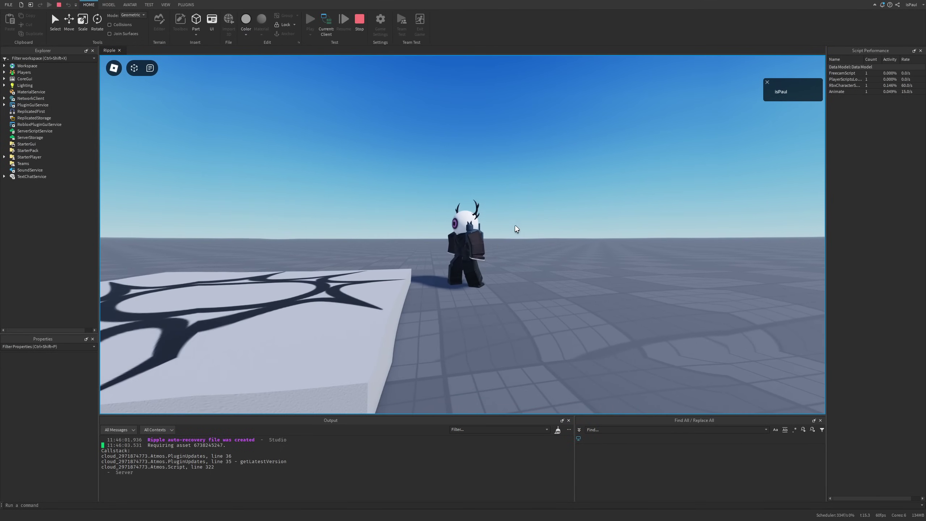
{"action": "key", "text": "s"}
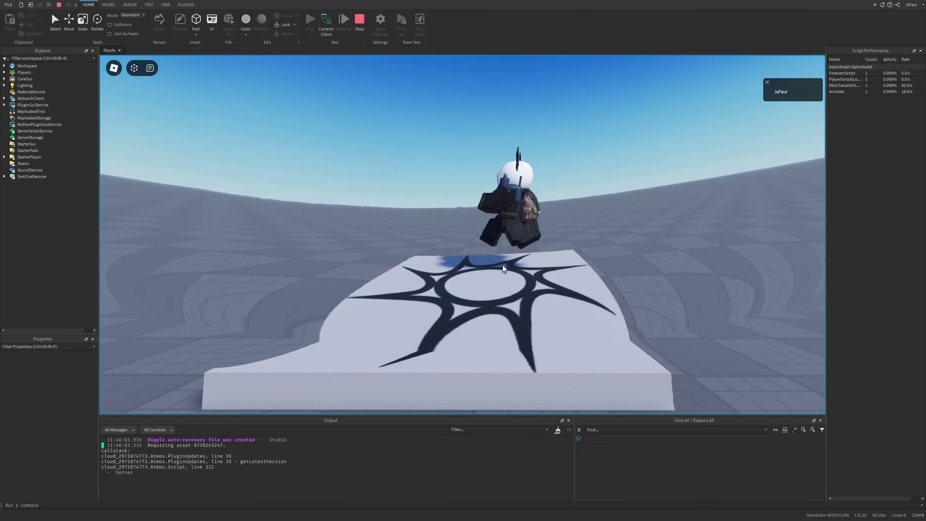
Walk the character back and forth on the spawn pad while viewing it through the sphere's distortion
{"action": "key", "text": "a"}
{"action": "key", "text": "w"}
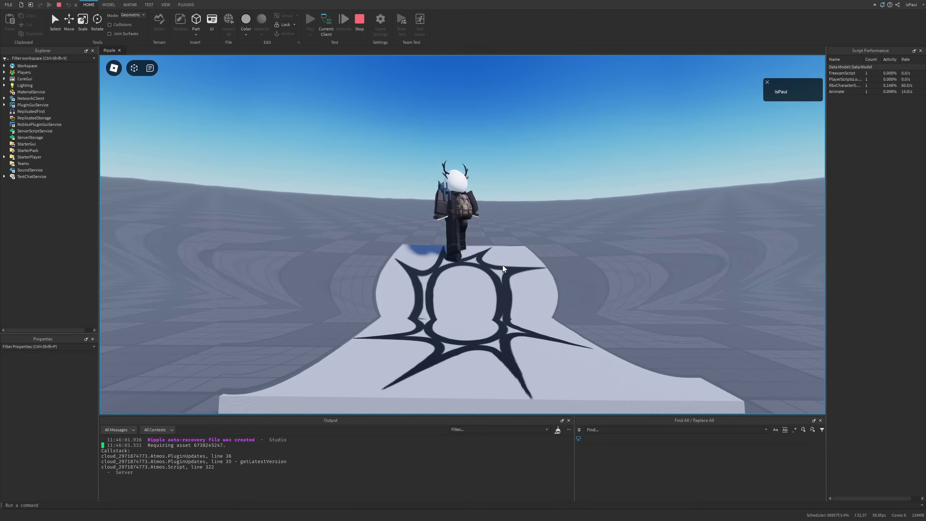
{"action": "key", "text": "s"}
{"action": "key", "text": "w"}
{"action": "key", "text": "s"}
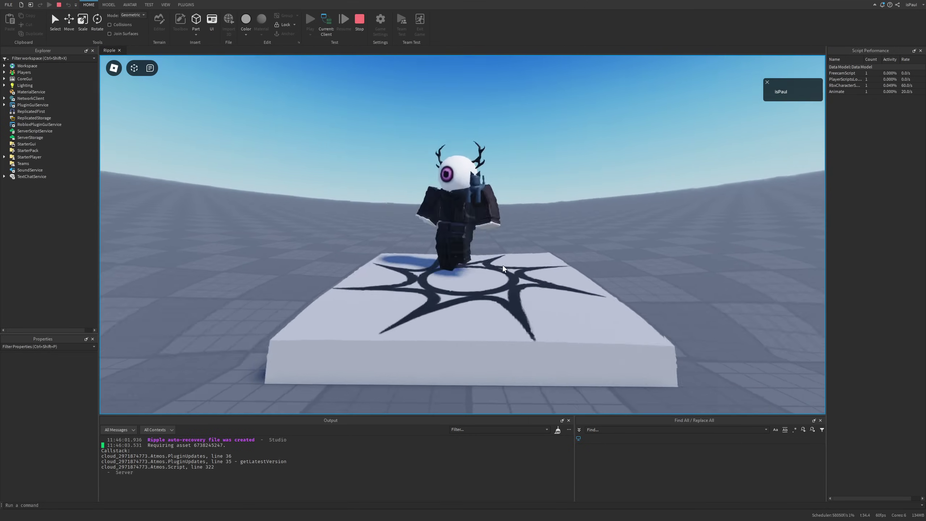
{"action": "key", "text": "w"}
{"action": "key", "text": "s"}
{"action": "key", "text": "w"}
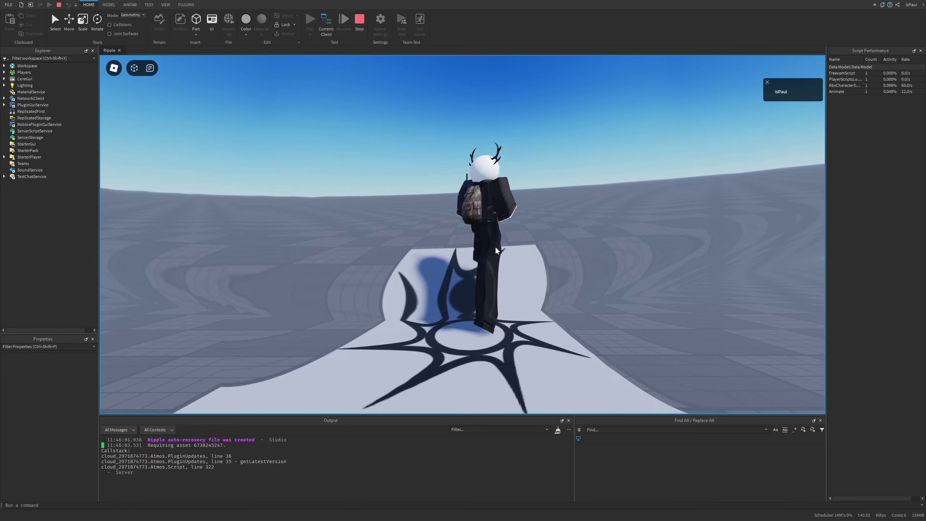
Orbit around the character and walk it sideways to examine how the sphere distorts it up close
{"action": "right_click_drag", "start_coordinate": [495, 247], "coordinate": [495, 247]}
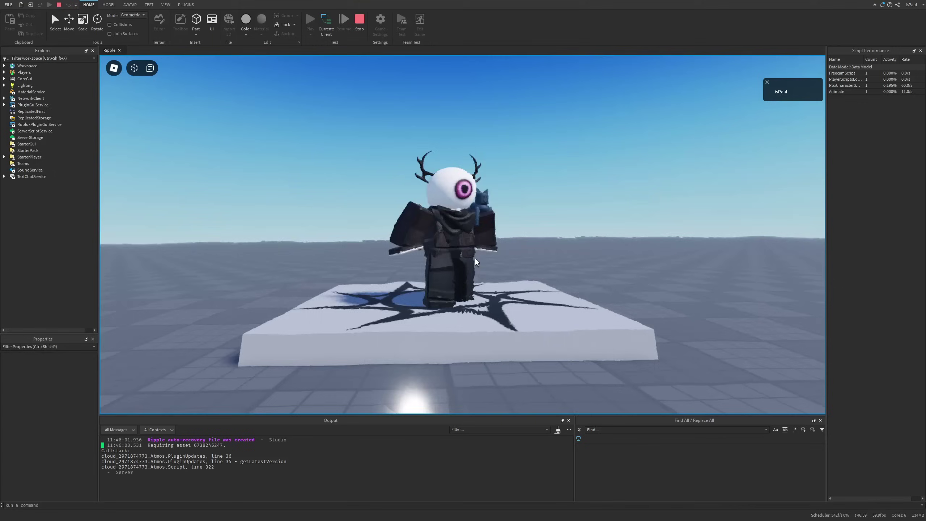
{"action": "key", "text": "a"}
{"action": "key", "text": "d"}
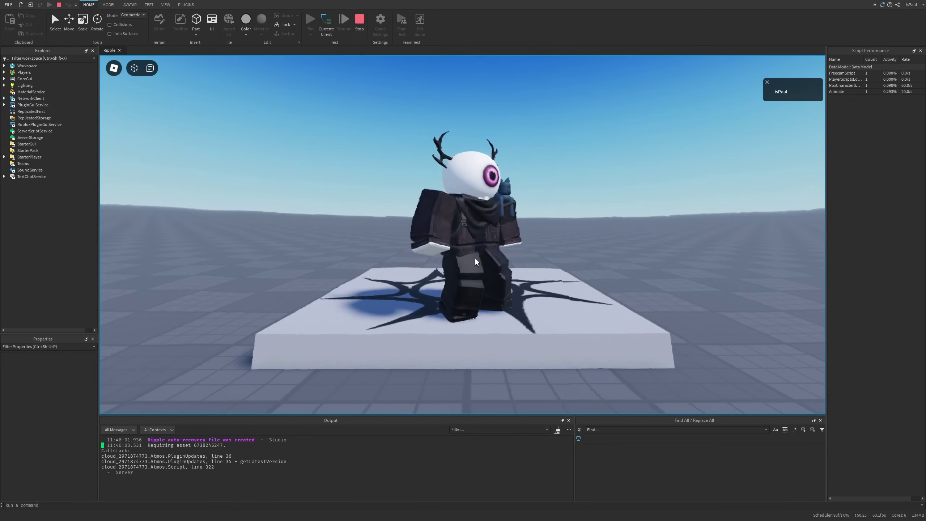
{"action": "key", "text": "a"}
{"action": "key", "text": "d"}
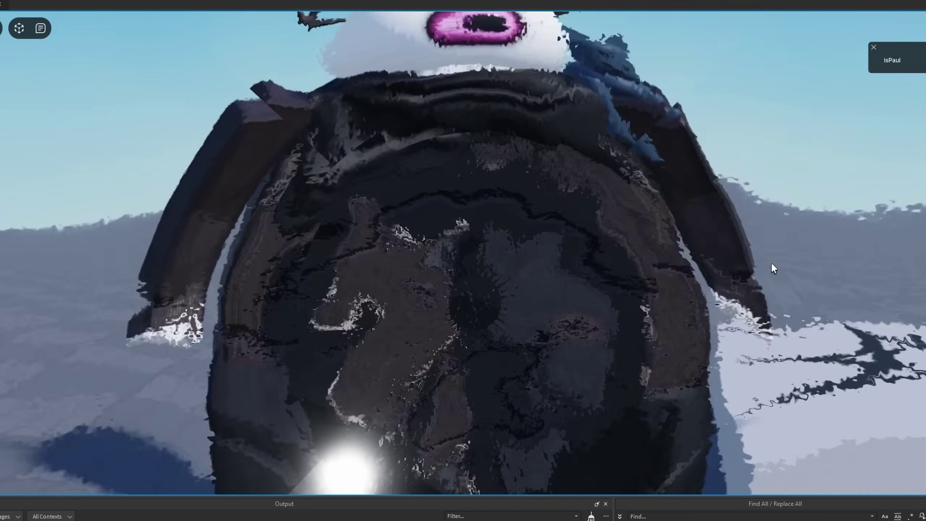
{"action": "right_click_drag", "start_coordinate": [771, 263], "coordinate": [771, 264]}
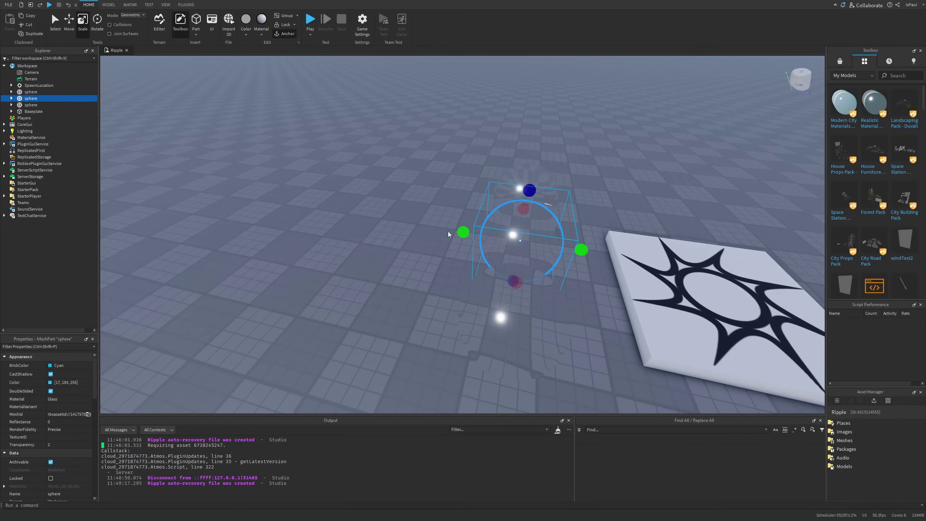
Stretch the middle sphere by about 44.4 studs along the green axis and view the scene through it
{"action": "left_click_drag", "start_coordinate": [448, 232], "coordinate": [262, 174]}
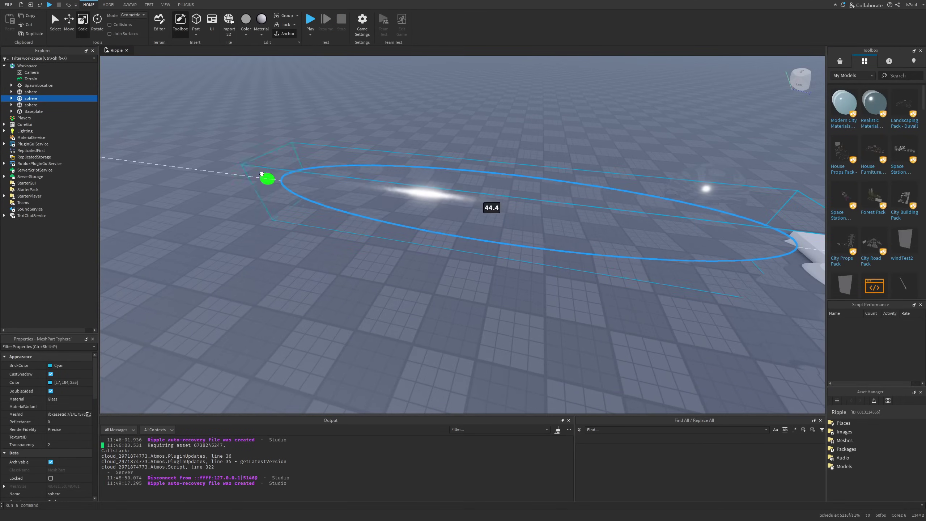
{"action": "left_click", "coordinate": [260, 219]}
{"action": "right_click_drag", "start_coordinate": [483, 314], "coordinate": [590, 268]}
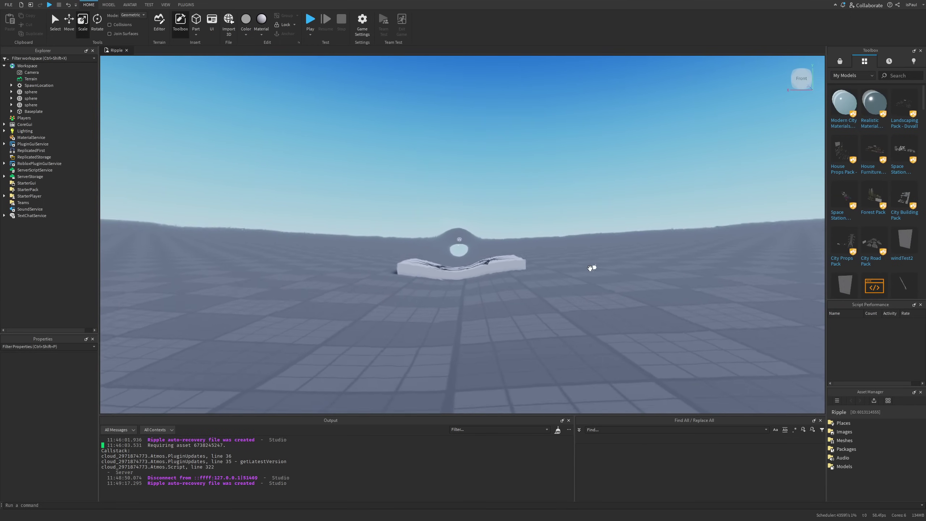
View the scene through the stretched sphere, look at the spheres in the play test and stop the test
{"action": "right_click_drag", "start_coordinate": [534, 260], "coordinate": [535, 260]}
{"action": "key", "text": "w"}
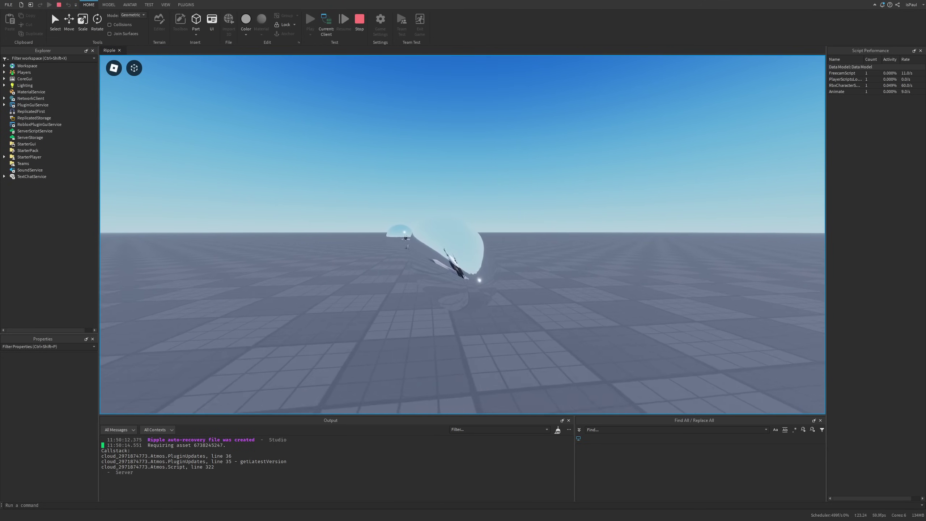
{"action": "key", "text": "w"}
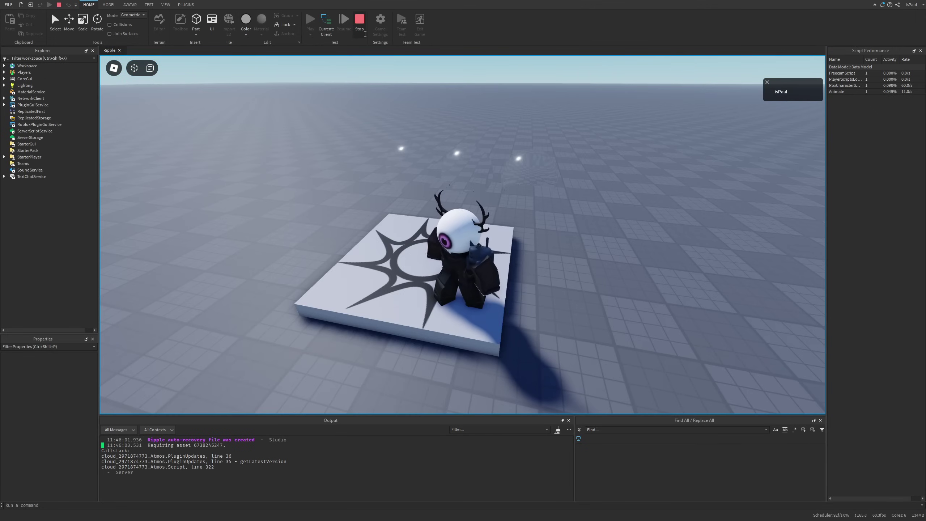
{"action": "left_click", "coordinate": [363, 31]}
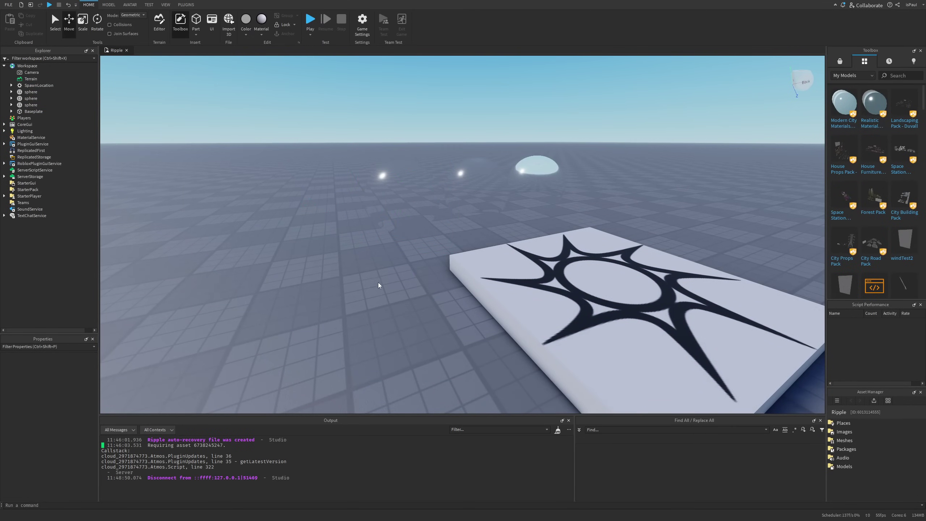
Insert a new part on the baseplate beside the spawn pad
{"action": "right_click_drag", "start_coordinate": [378, 286], "coordinate": [378, 328]}
{"action": "left_click", "coordinate": [375, 261]}
{"action": "right_click", "coordinate": [361, 264]}
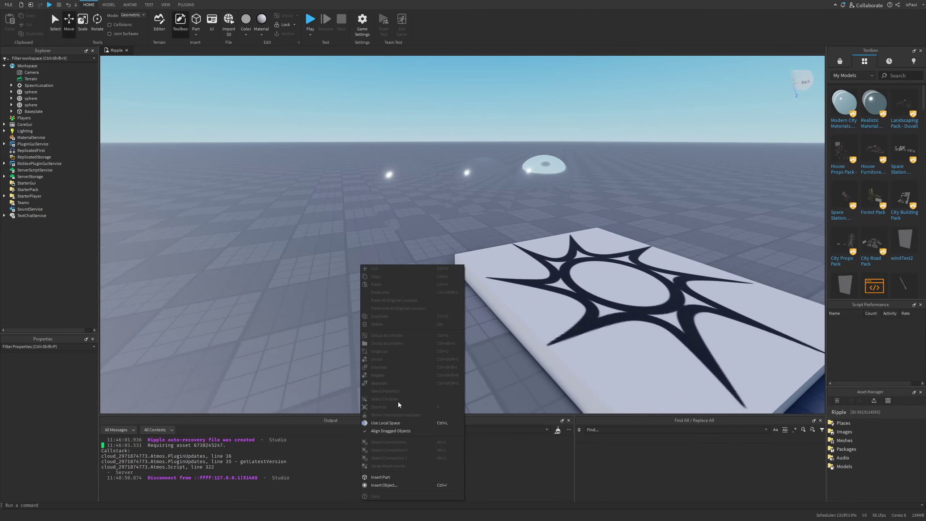
{"action": "left_click", "coordinate": [383, 476]}
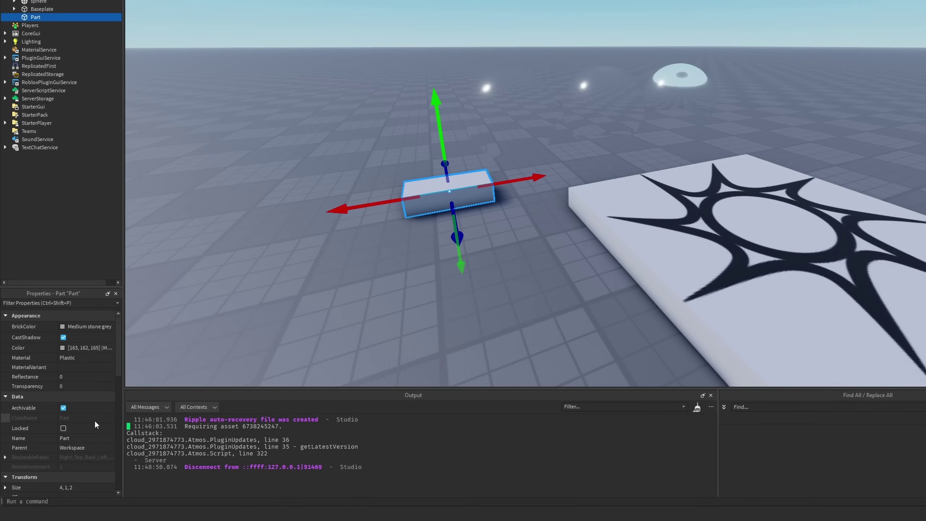
Give the new part Glass material and transparency 3, and add a Highlight to it
{"action": "left_click", "coordinate": [80, 387]}
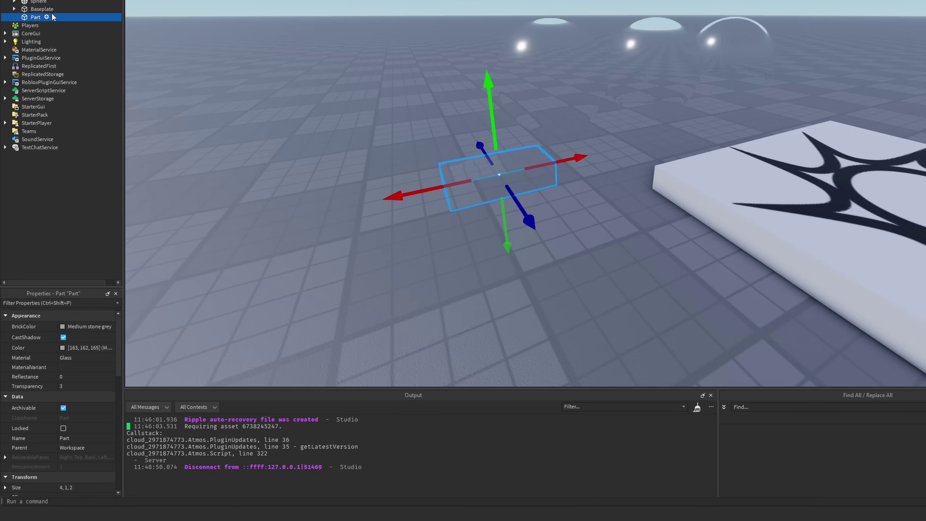
{"action": "key", "text": "Return"}
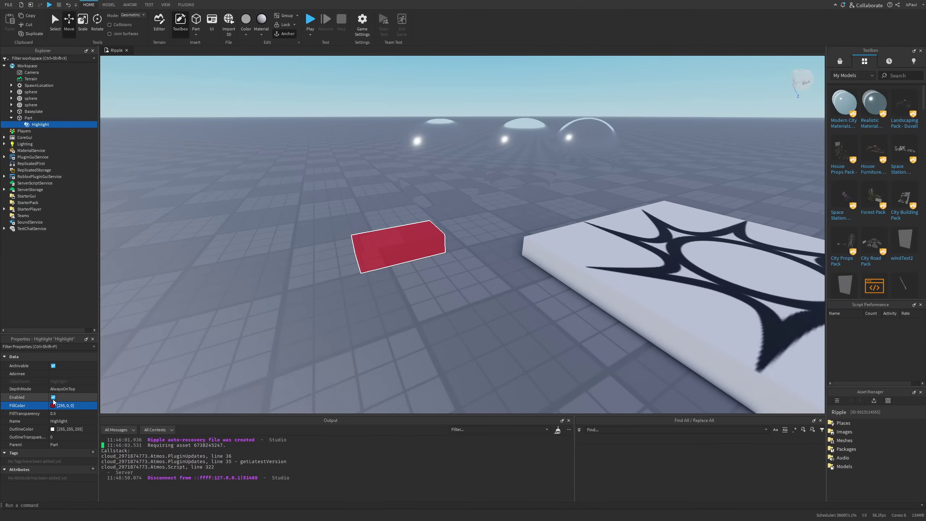
Scale the glass part up along its axes into a large block
{"action": "left_click", "coordinate": [404, 254]}
{"action": "right_click_drag", "start_coordinate": [473, 293], "coordinate": [478, 292]}
{"action": "key", "text": "ctrl+3"}
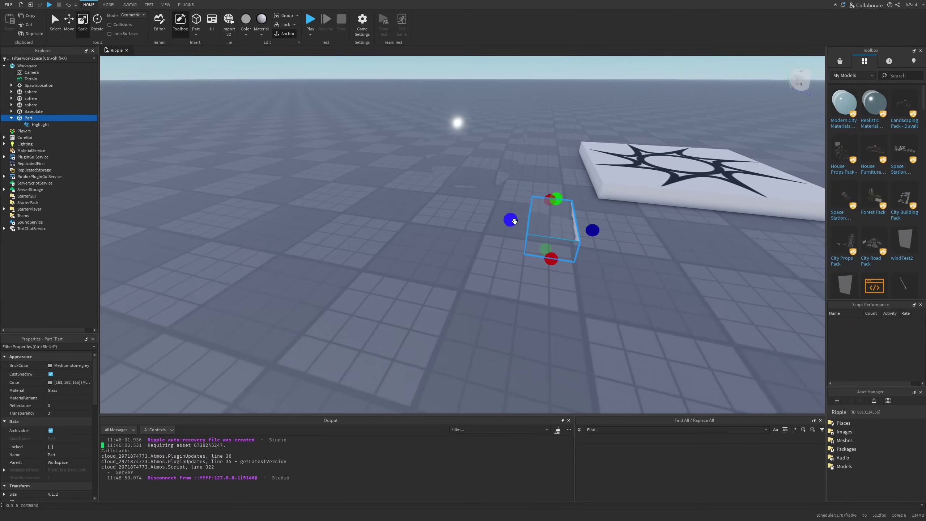
{"action": "left_click_drag", "start_coordinate": [510, 222], "coordinate": [430, 227]}
{"action": "right_click_drag", "start_coordinate": [430, 226], "coordinate": [475, 230]}
{"action": "left_click_drag", "start_coordinate": [499, 233], "coordinate": [459, 270]}
{"action": "right_click_drag", "start_coordinate": [475, 266], "coordinate": [490, 256]}
{"action": "left_click_drag", "start_coordinate": [679, 334], "coordinate": [600, 315]}
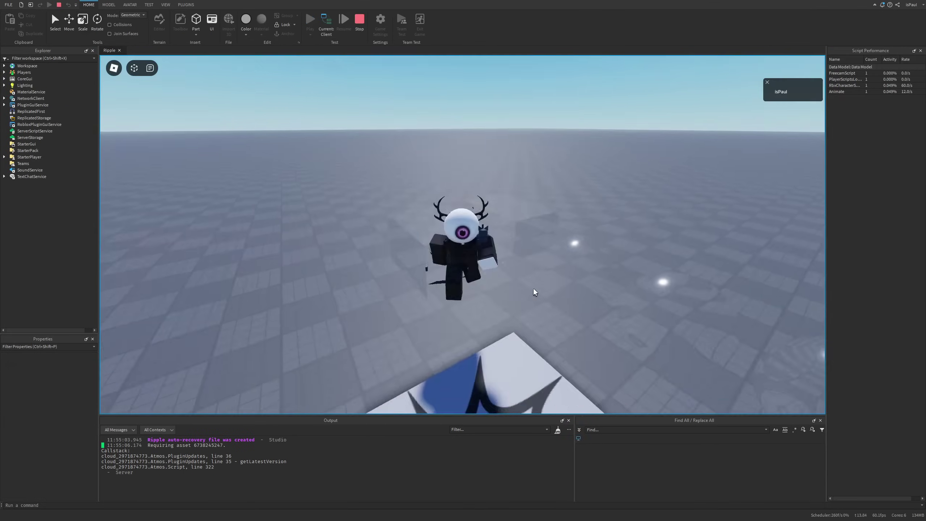
Walk the character around and behind the glass block in a play test to examine its distortion, then inspect the block in the editor
{"action": "key", "text": "w"}
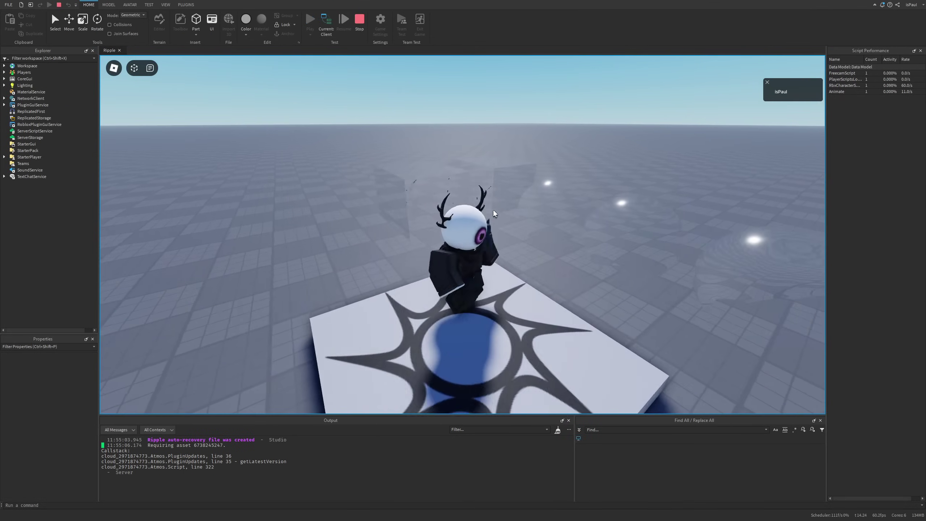
{"action": "right_click_drag", "start_coordinate": [515, 196], "coordinate": [515, 196]}
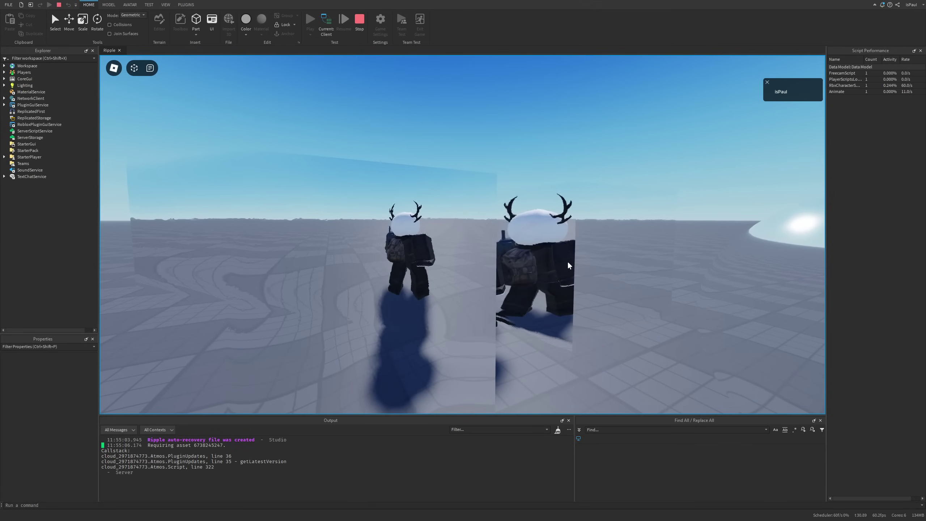
{"action": "key", "text": "w"}
{"action": "key", "text": "s"}
{"action": "right_click_drag", "start_coordinate": [524, 250], "coordinate": [524, 249]}
{"action": "right_click_drag", "start_coordinate": [542, 225], "coordinate": [542, 224]}
{"action": "right_click_drag", "start_coordinate": [542, 225], "coordinate": [497, 219]}
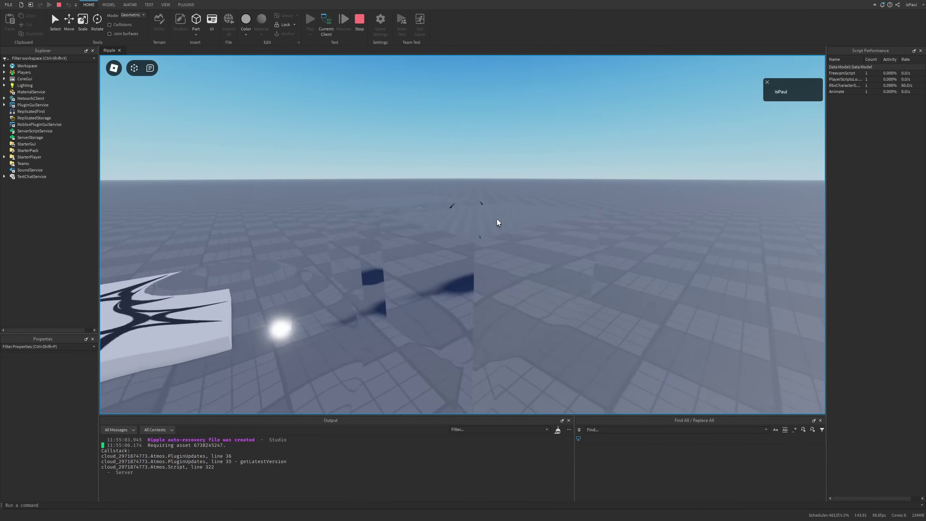
{"action": "key", "text": "s"}
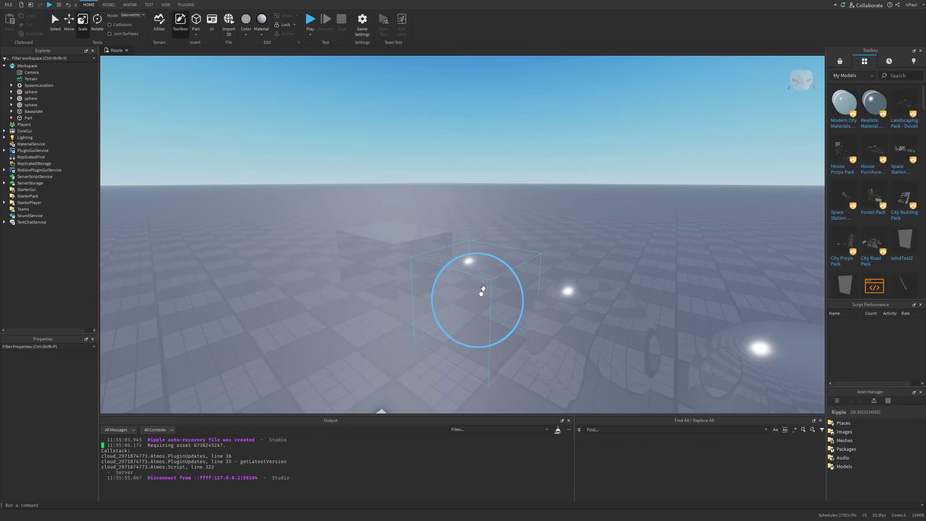
{"action": "right_click_drag", "start_coordinate": [483, 289], "coordinate": [483, 288]}
{"action": "key", "text": "s"}
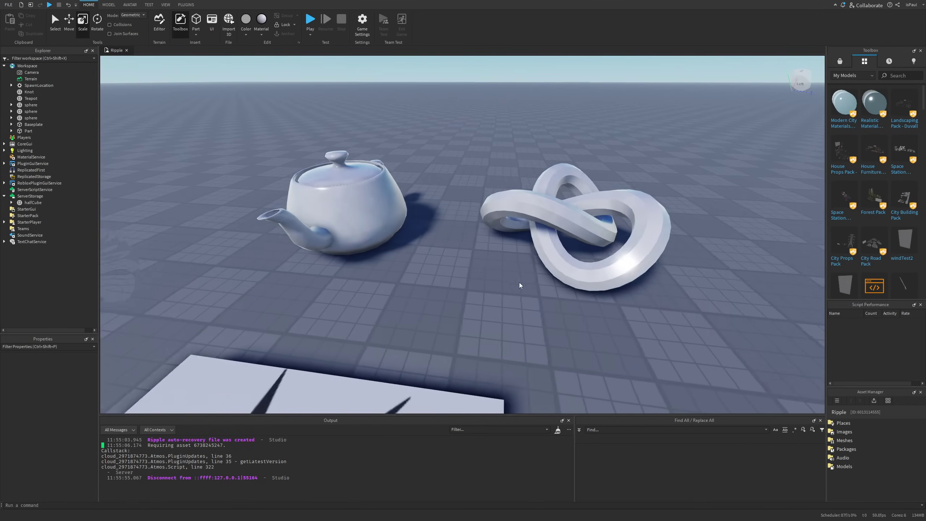
Set the teapot's transparency to 3 and add a Highlight to it
{"action": "left_click", "coordinate": [394, 220]}
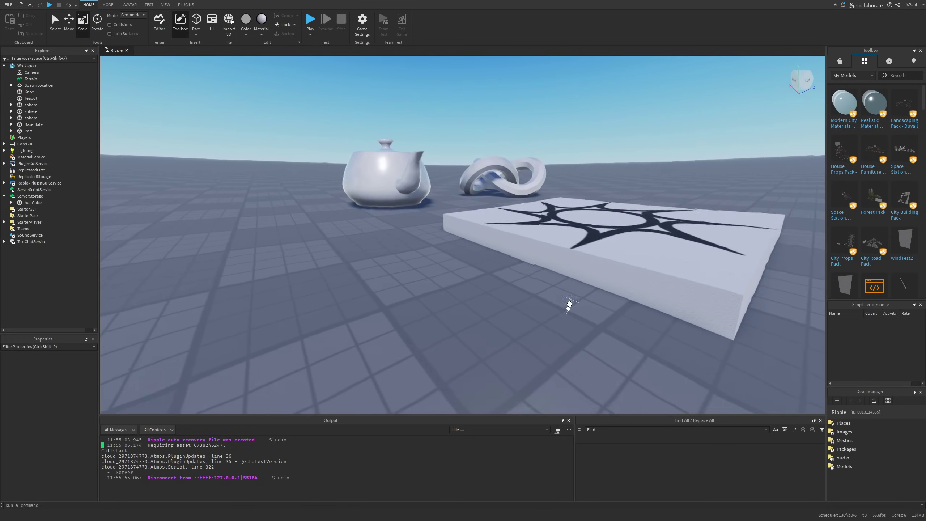
{"action": "right_click_drag", "start_coordinate": [569, 304], "coordinate": [549, 287]}
{"action": "key", "text": "s"}
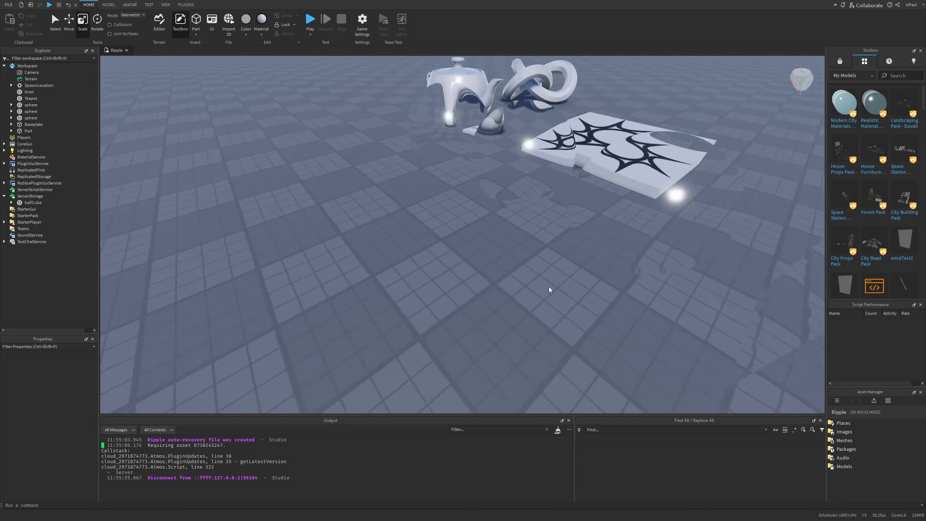
{"action": "key", "text": "f"}
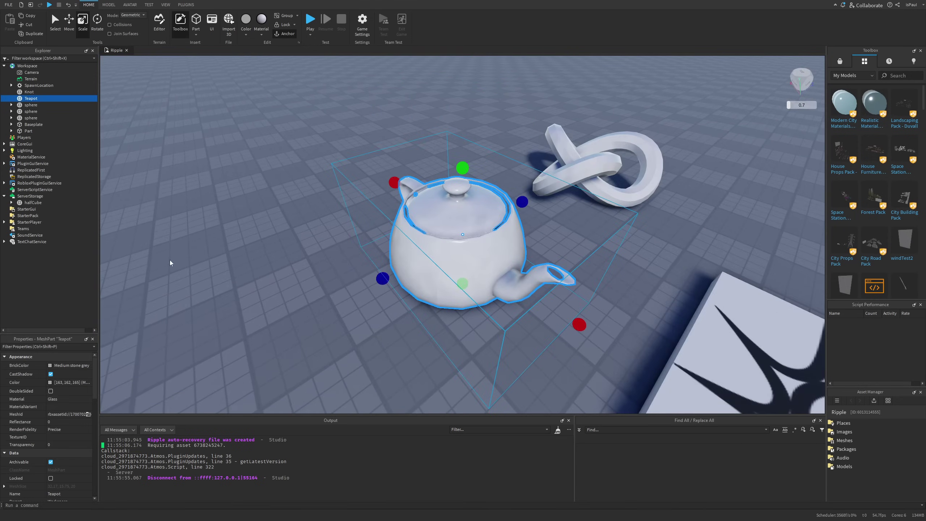
{"action": "left_click", "coordinate": [63, 401]}
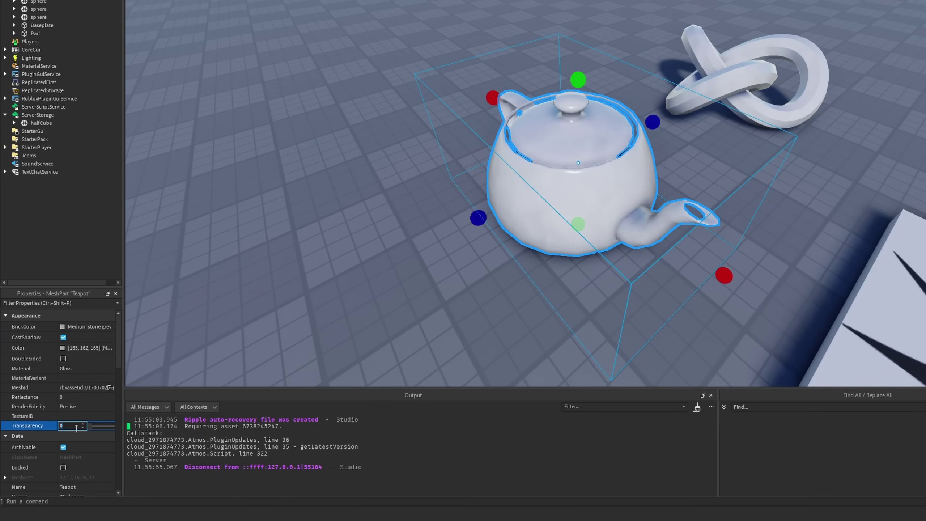
{"action": "type", "text": "3"}
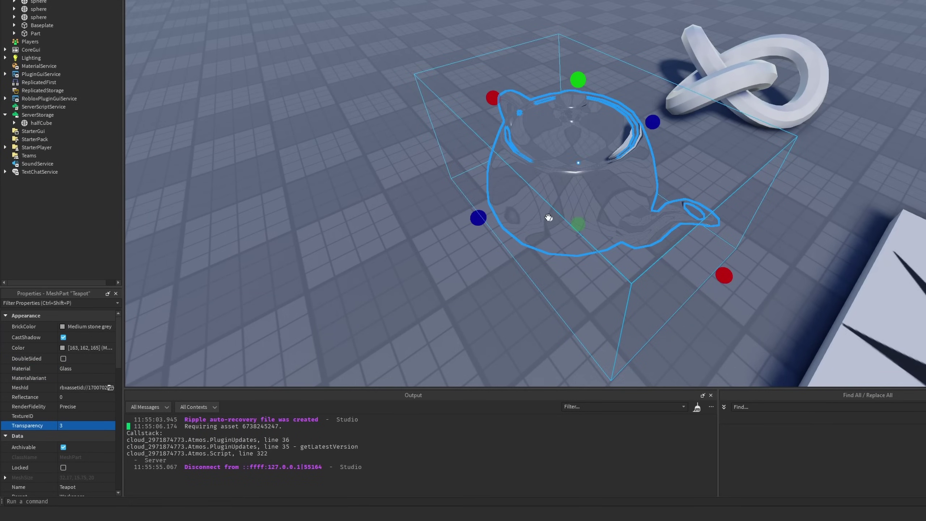
{"action": "left_click", "coordinate": [53, 0]}
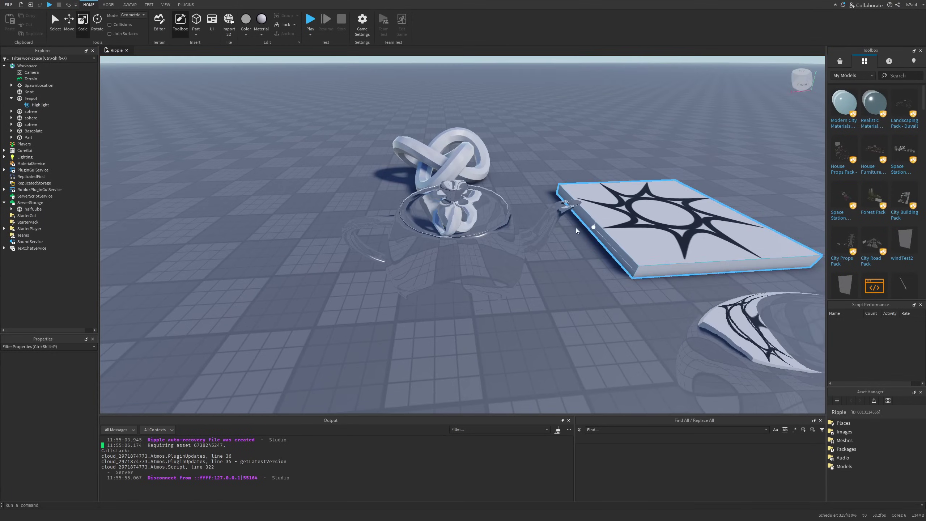
Turn on DoubleSided for the teapot and view the surroundings through it
{"action": "right_click_drag", "start_coordinate": [576, 227], "coordinate": [543, 302]}
{"action": "scroll", "coordinate": [543, 302], "scroll_direction": "up", "scroll_amount": 3}
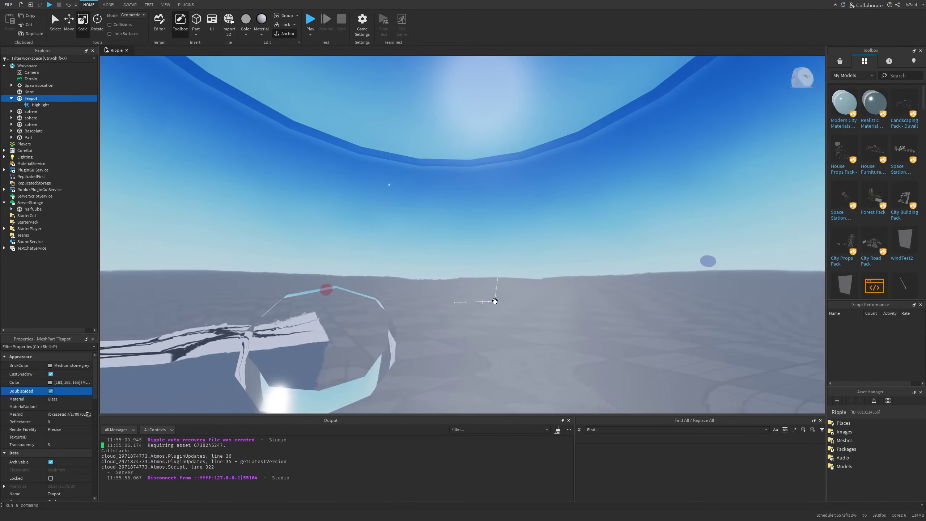
{"action": "right_click_drag", "start_coordinate": [495, 302], "coordinate": [495, 301]}
{"action": "key", "text": "s"}
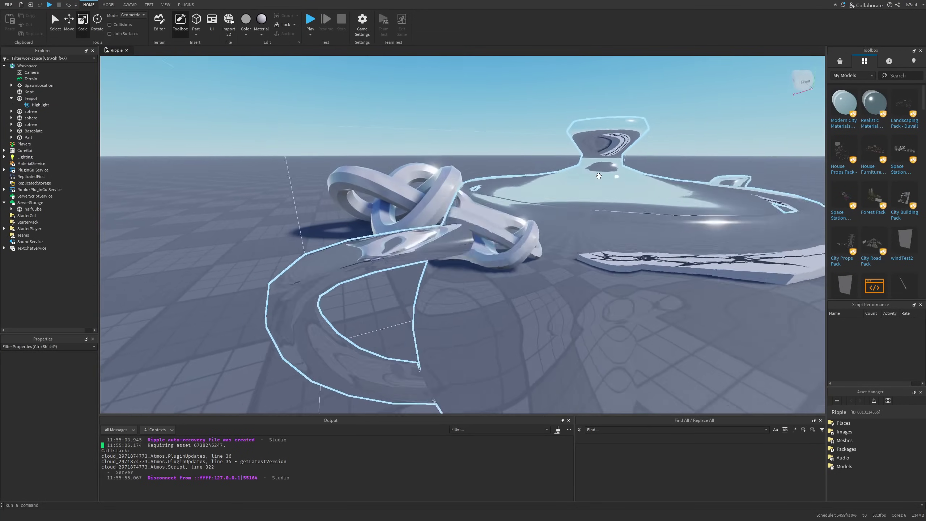
Fly around the double-sided teapot to examine how its lid, handle and body refract the knot and spawn pad
{"action": "key", "text": "s"}
{"action": "right_click_drag", "start_coordinate": [492, 264], "coordinate": [466, 236]}
{"action": "key", "text": "w"}
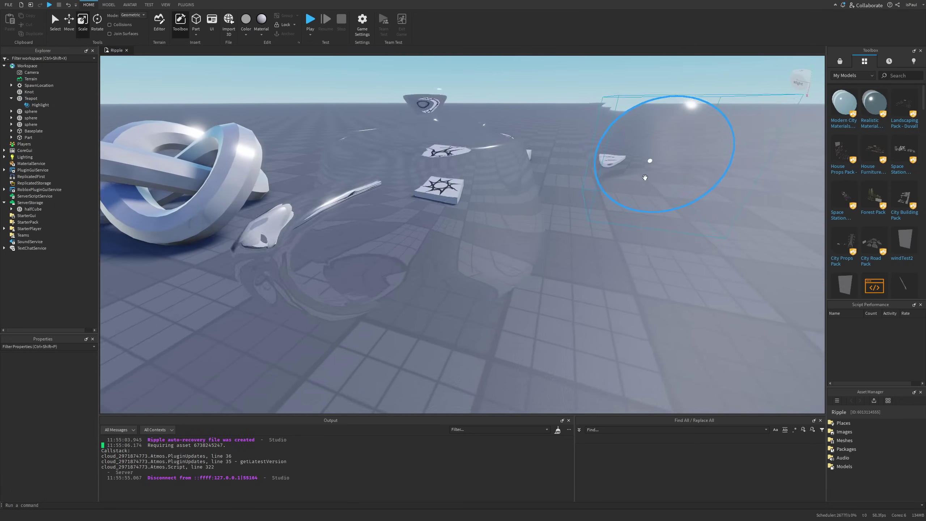
{"action": "right_click_drag", "start_coordinate": [638, 209], "coordinate": [542, 258]}
{"action": "key", "text": "s"}
{"action": "right_click_drag", "start_coordinate": [641, 256], "coordinate": [717, 243]}
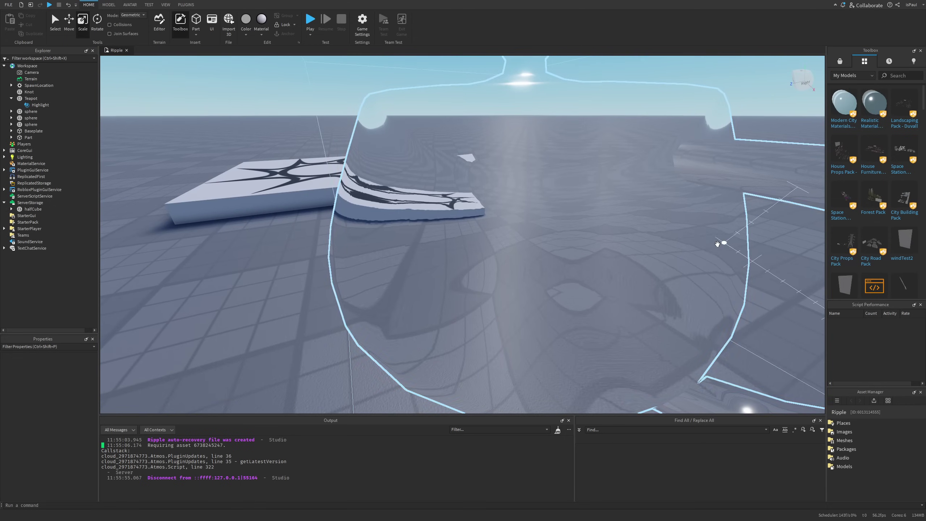
{"action": "right_click_drag", "start_coordinate": [617, 217], "coordinate": [363, 218]}
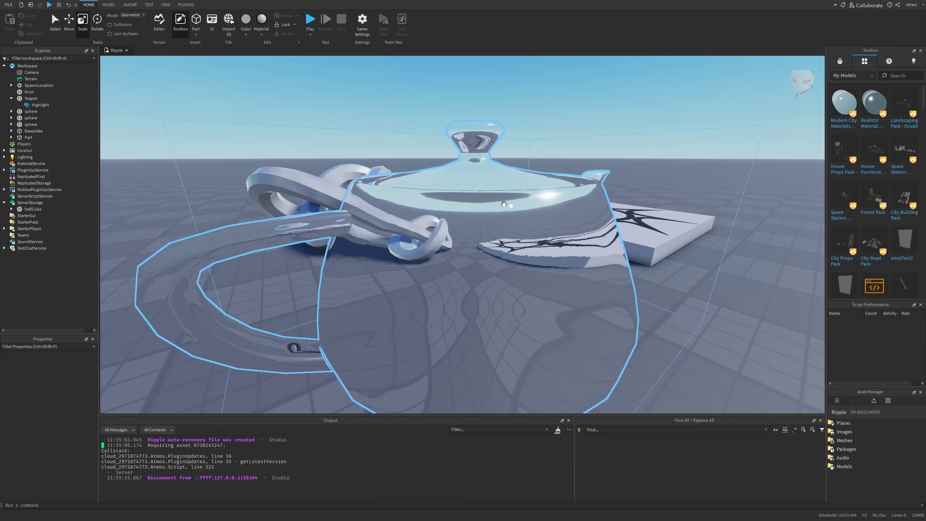
{"action": "right_click_drag", "start_coordinate": [685, 278], "coordinate": [551, 285]}
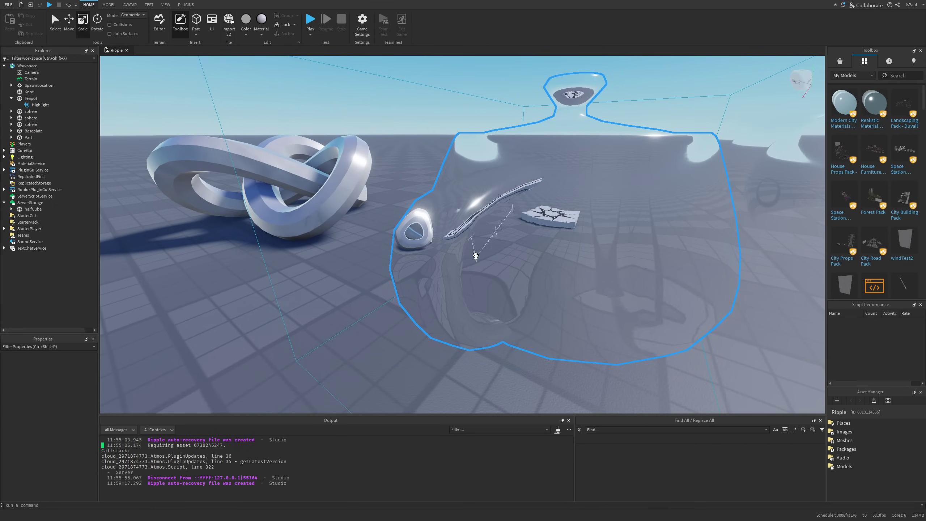
{"action": "right_click_drag", "start_coordinate": [476, 256], "coordinate": [463, 253]}
{"action": "key", "text": "f"}
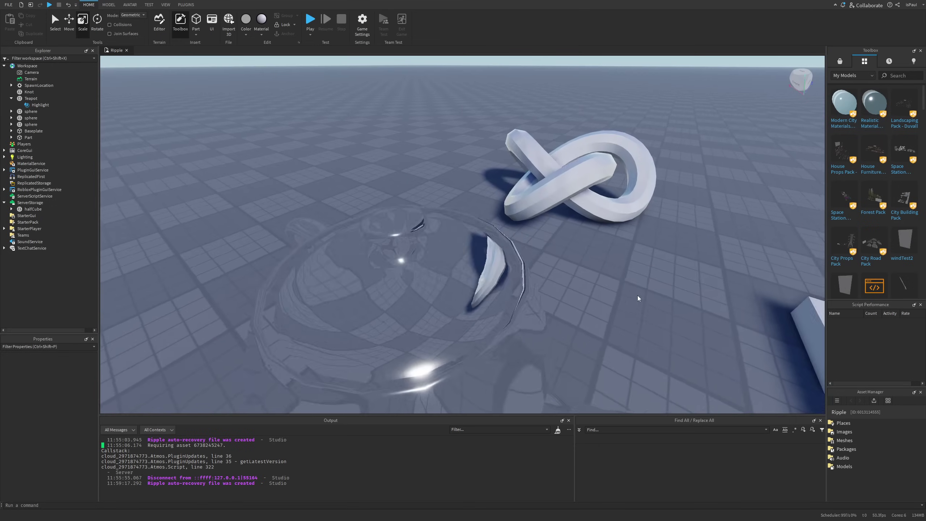
Put a copy of the teapot's disabled Highlight into the knot
{"action": "key", "text": "f"}
{"action": "left_click", "coordinate": [649, 251]}
{"action": "right_click_drag", "start_coordinate": [649, 251], "coordinate": [562, 214]}
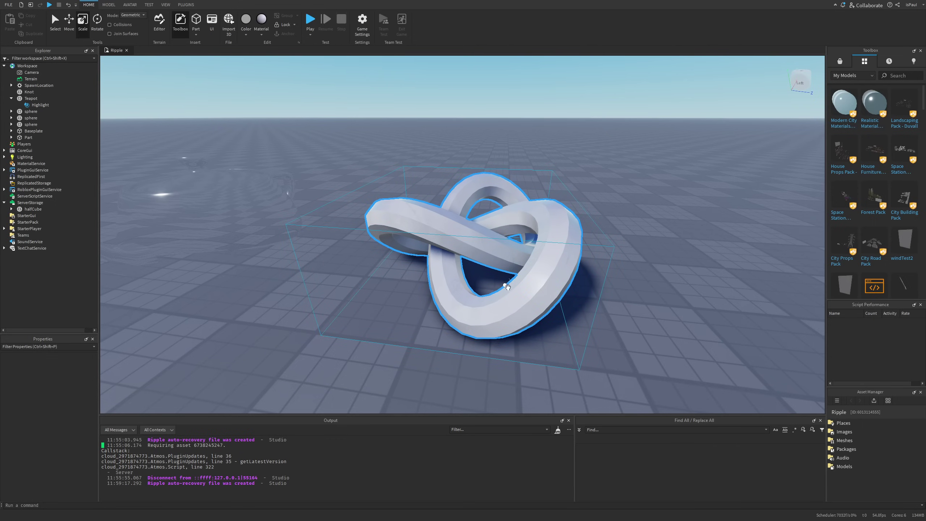
{"action": "left_click_drag", "start_coordinate": [44, 139], "coordinate": [34, 116]}
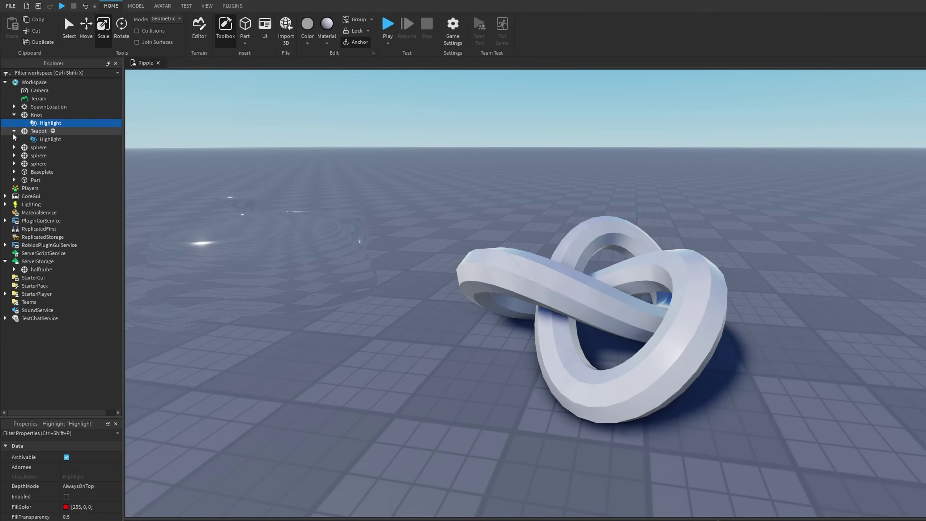
{"action": "left_click", "coordinate": [14, 132]}
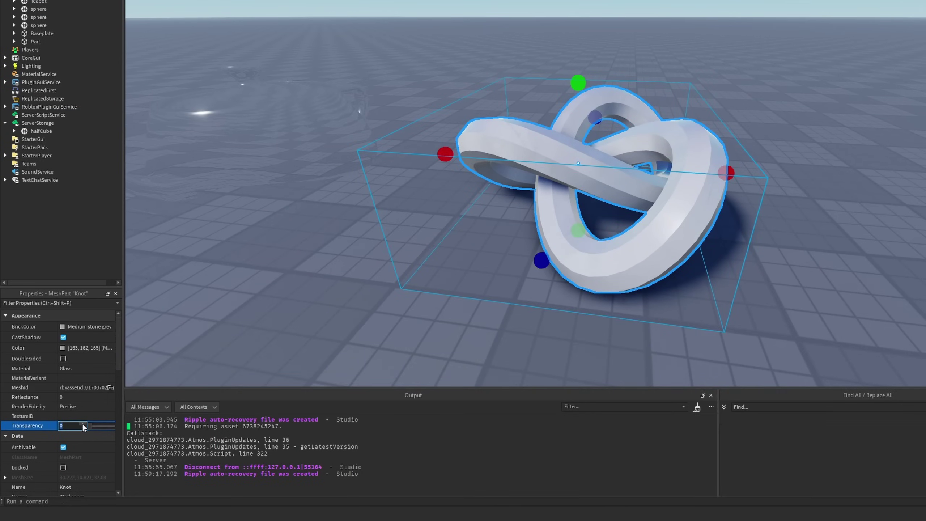
Set the knot's transparency to 1 and examine its refraction from several sides
{"action": "type", "text": "1"}
{"action": "key", "text": "Return"}
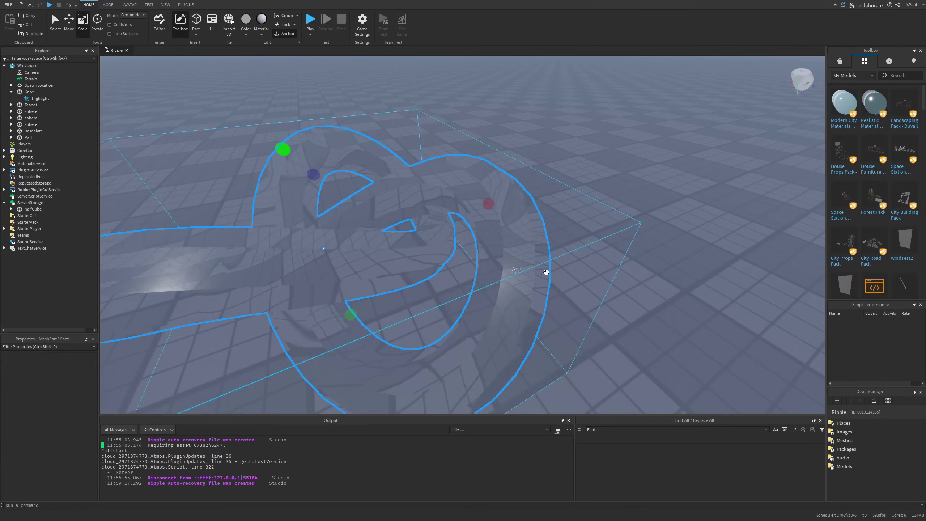
{"action": "key", "text": "s"}
{"action": "right_click_drag", "start_coordinate": [546, 273], "coordinate": [618, 265]}
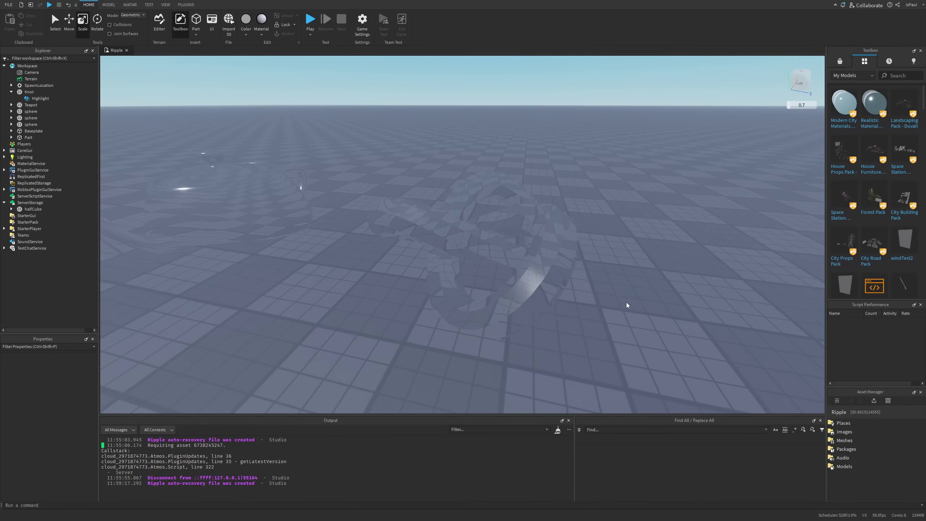
{"action": "right_click_drag", "start_coordinate": [627, 303], "coordinate": [584, 288]}
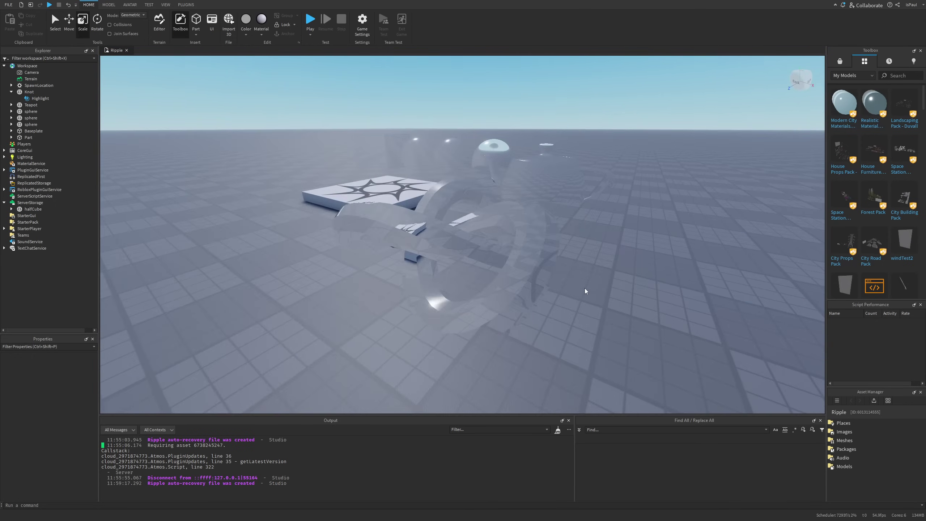
{"action": "right_click_drag", "start_coordinate": [584, 288], "coordinate": [585, 289]}
{"action": "right_click_drag", "start_coordinate": [630, 265], "coordinate": [630, 265]}
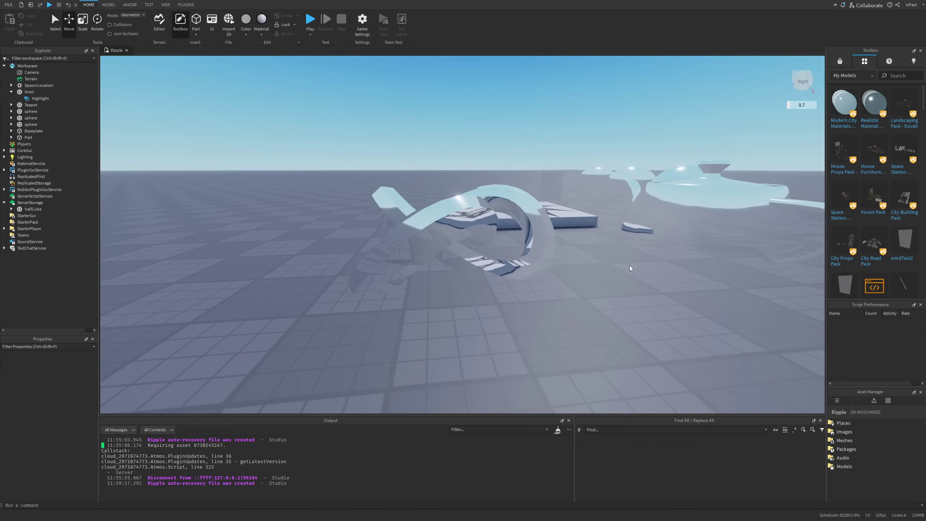
{"action": "right_click_drag", "start_coordinate": [590, 295], "coordinate": [586, 280]}
Enable the knot's Highlight, try a fill transparency of 0, and set FillTransparency to 0.75
{"action": "left_click", "coordinate": [40, 98]}
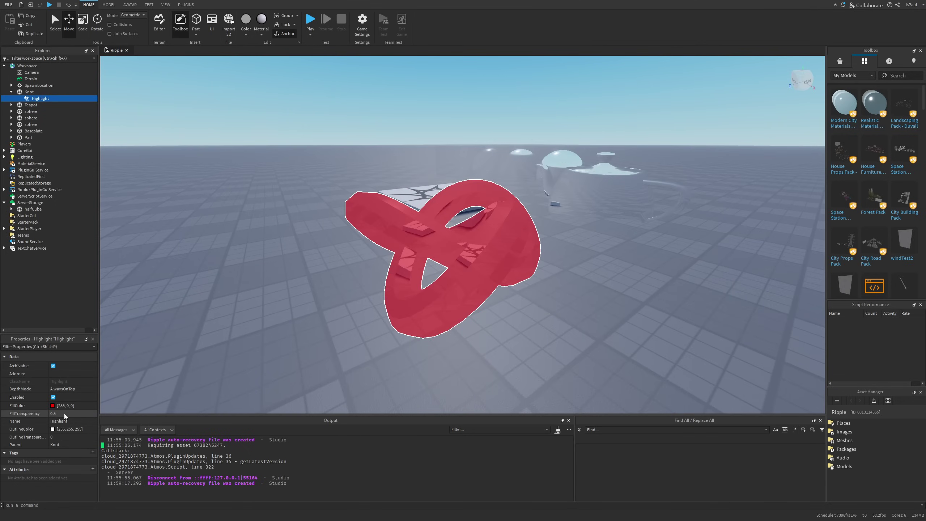
{"action": "left_click", "coordinate": [85, 415]}
{"action": "left_click_drag", "start_coordinate": [85, 415], "coordinate": [78, 414]}
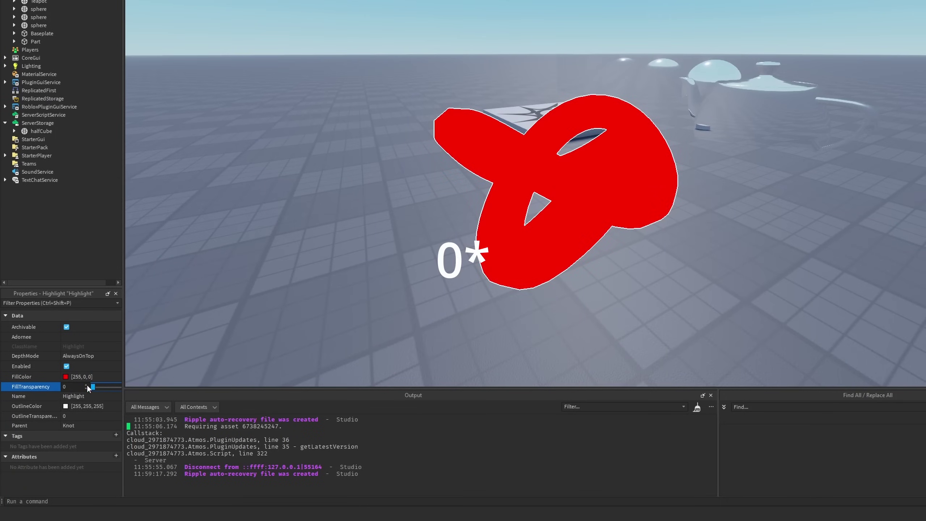
{"action": "left_click", "coordinate": [284, 315]}
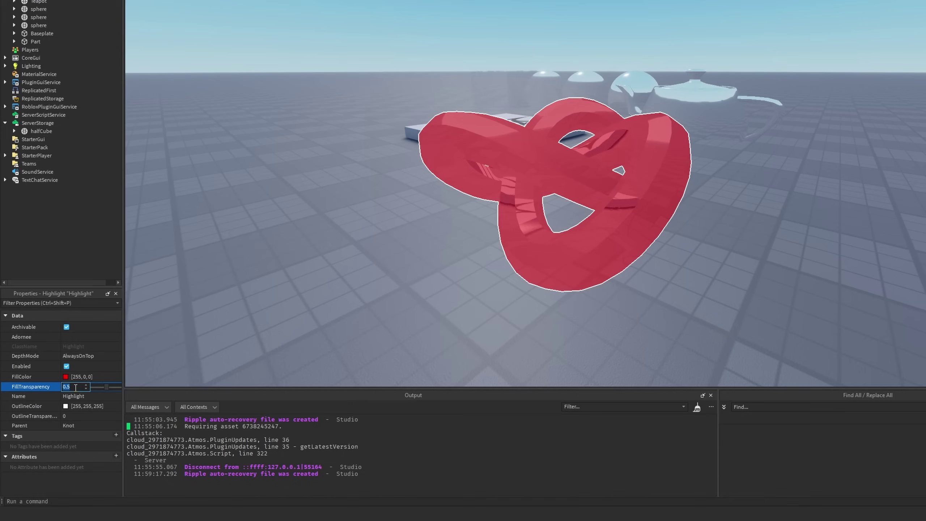
{"action": "left_click_drag", "start_coordinate": [106, 390], "coordinate": [114, 390]}
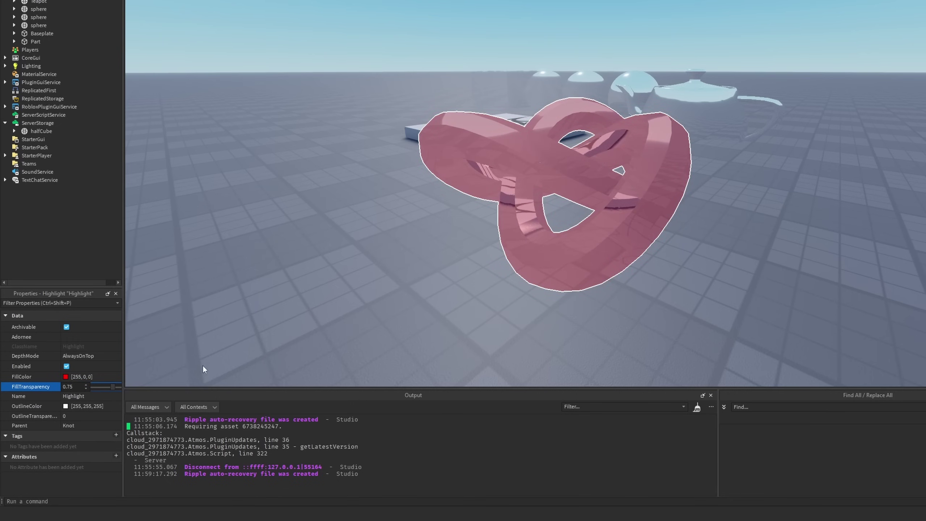
Hide the outline of the knot's Highlight by setting OutlineTransparency to 1, and clear the selection
{"action": "type", "text": "1"}
{"action": "key", "text": "Return"}
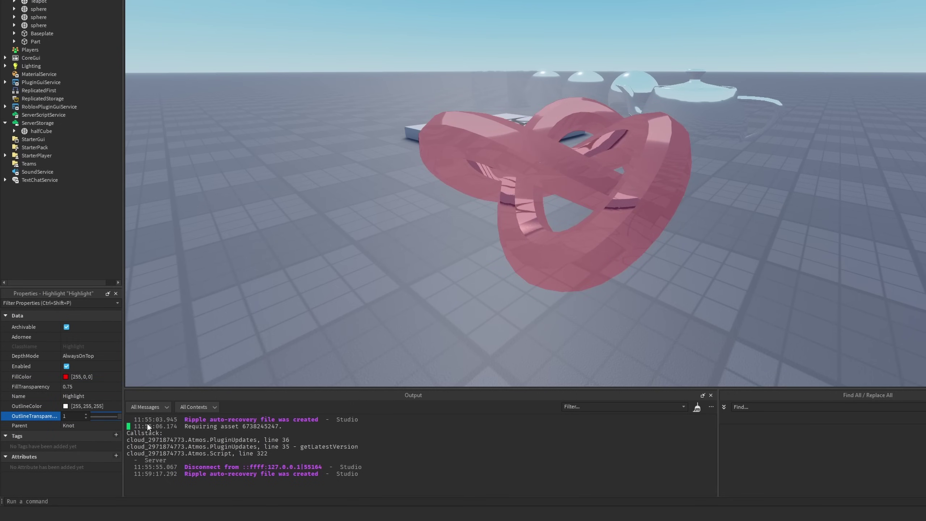
{"action": "left_click", "coordinate": [400, 252]}
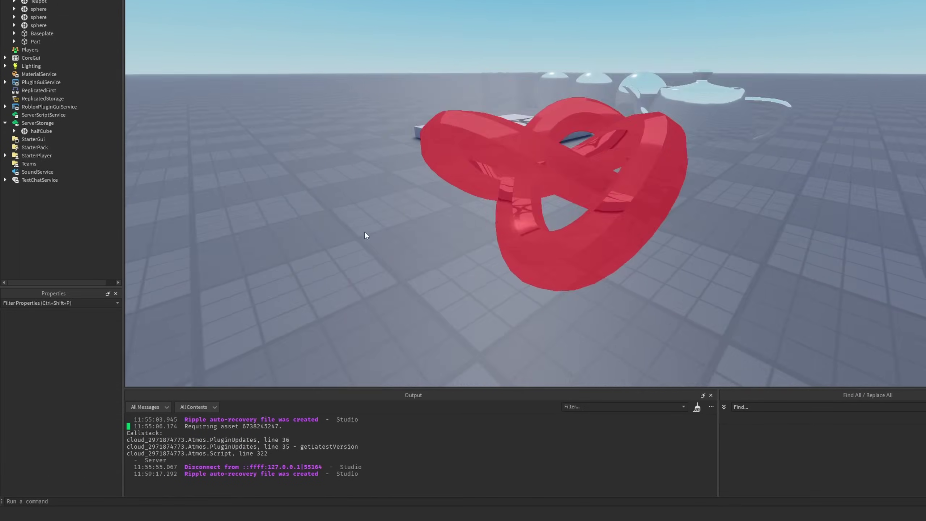
Insert a new part by the knot, enlarge it as a backdrop, and view the highlighted knot against it
{"action": "right_click", "coordinate": [593, 220]}
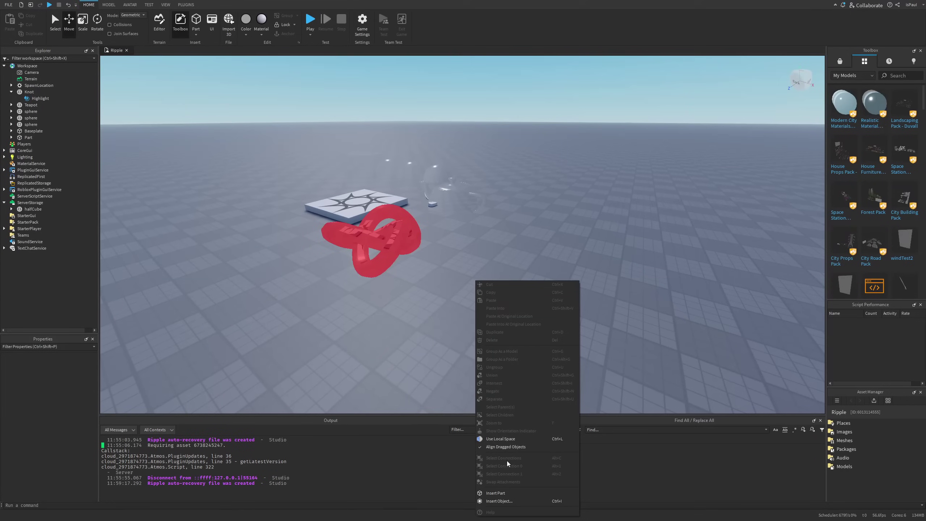
{"action": "left_click", "coordinate": [496, 492]}
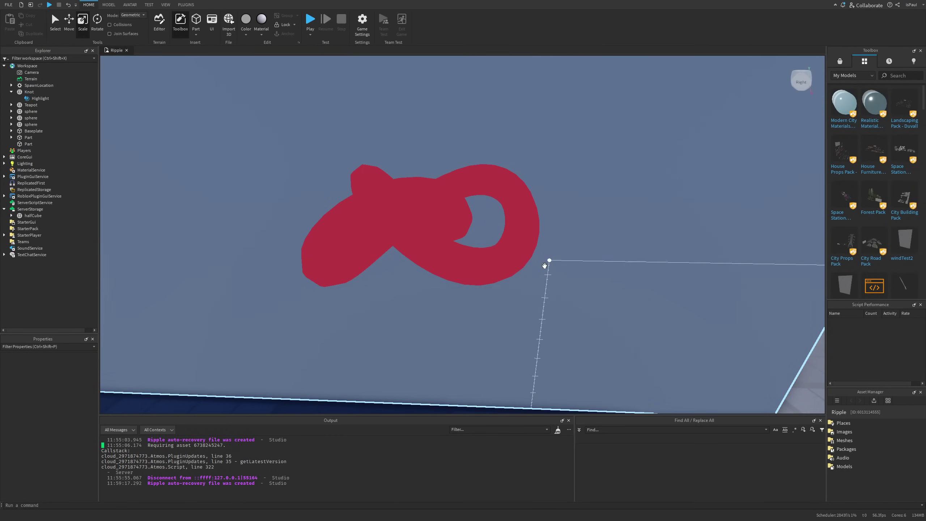
{"action": "right_click_drag", "start_coordinate": [545, 266], "coordinate": [456, 273]}
{"action": "left_click_drag", "start_coordinate": [372, 211], "coordinate": [430, 217]}
{"action": "right_click_drag", "start_coordinate": [567, 266], "coordinate": [588, 295]}
{"action": "left_click_drag", "start_coordinate": [588, 295], "coordinate": [591, 304]}
{"action": "left_click", "coordinate": [591, 304]}
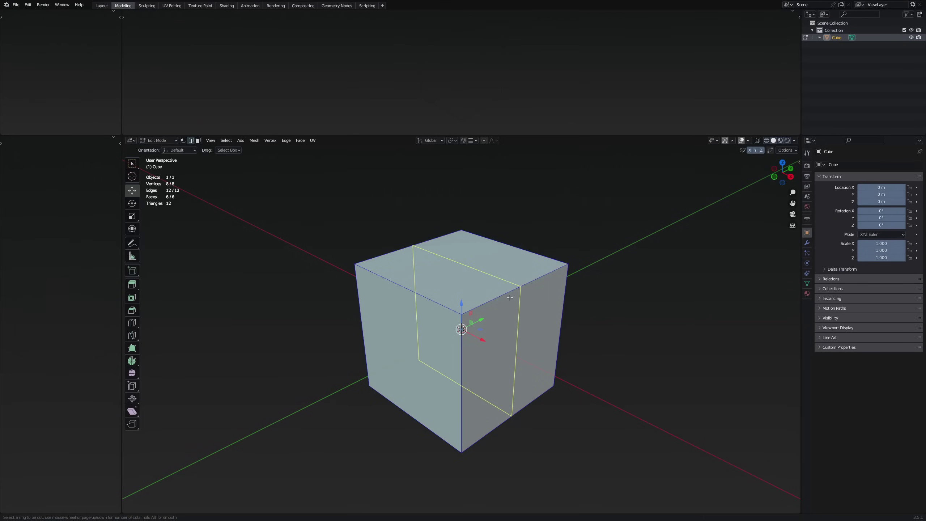
In Blender, add a centred loop cut to the cube and delete the vertices on one side to leave an open half cube
{"action": "left_click", "coordinate": [510, 294]}
{"action": "left_click", "coordinate": [423, 317]}
{"action": "key", "text": "x"}
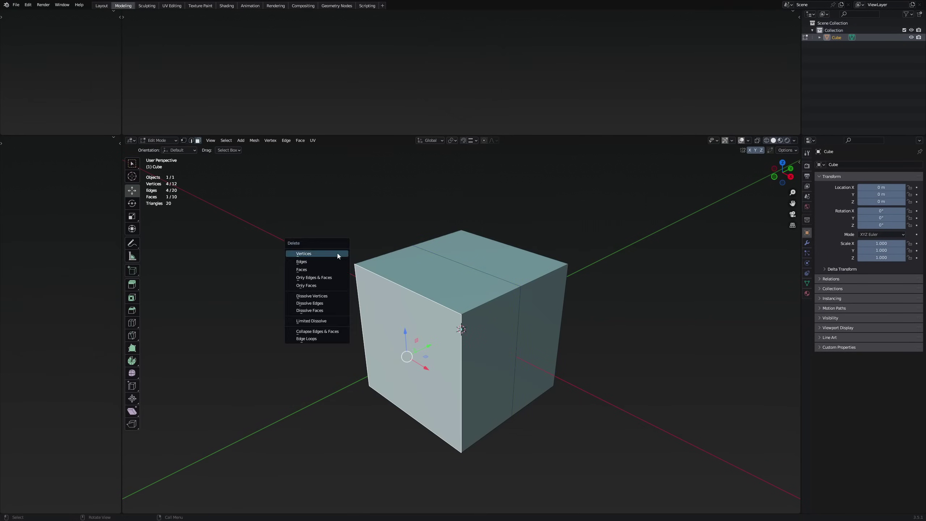
{"action": "left_click", "coordinate": [338, 254]}
{"action": "middle_click_drag", "start_coordinate": [538, 306], "coordinate": [552, 271]}
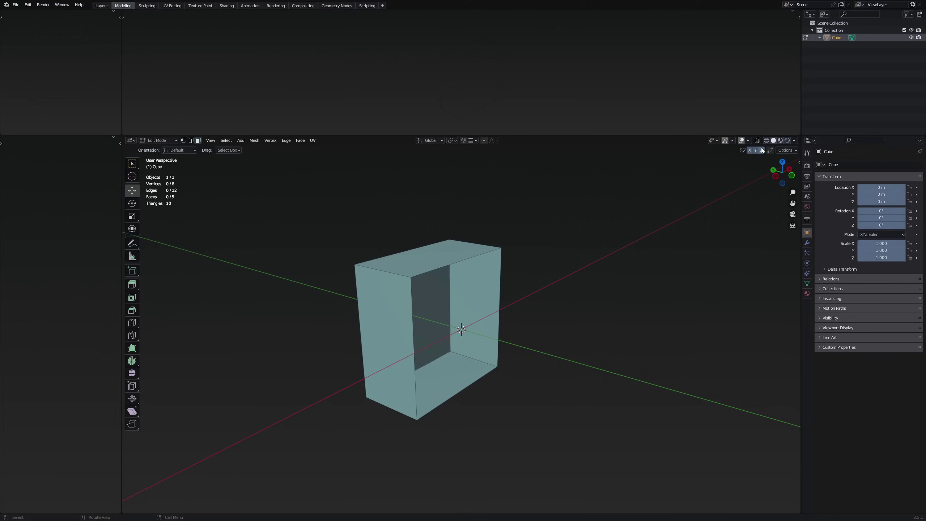
Check the half cube with the Face Orientation overlay and examine its open side and inner faces from several angles
{"action": "left_click", "coordinate": [749, 141]}
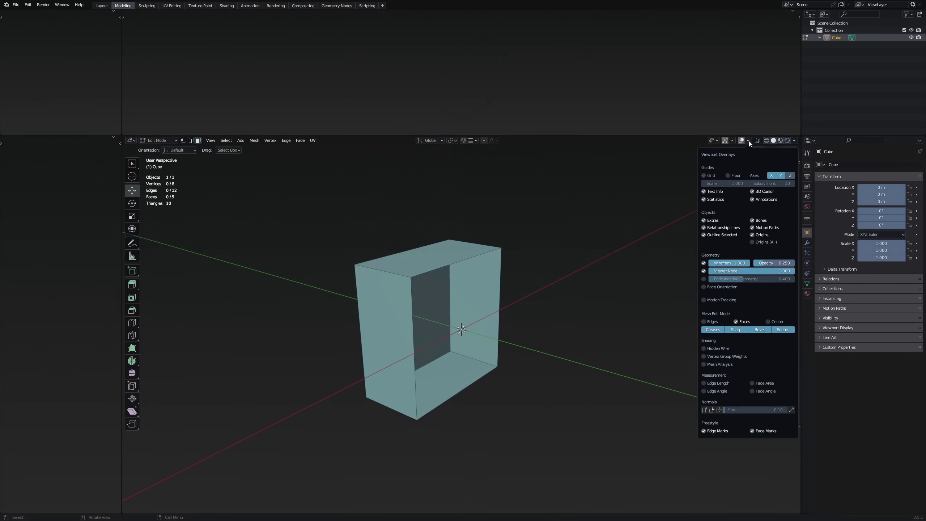
{"action": "left_click", "coordinate": [723, 287]}
{"action": "middle_click_drag", "start_coordinate": [562, 284], "coordinate": [537, 315]}
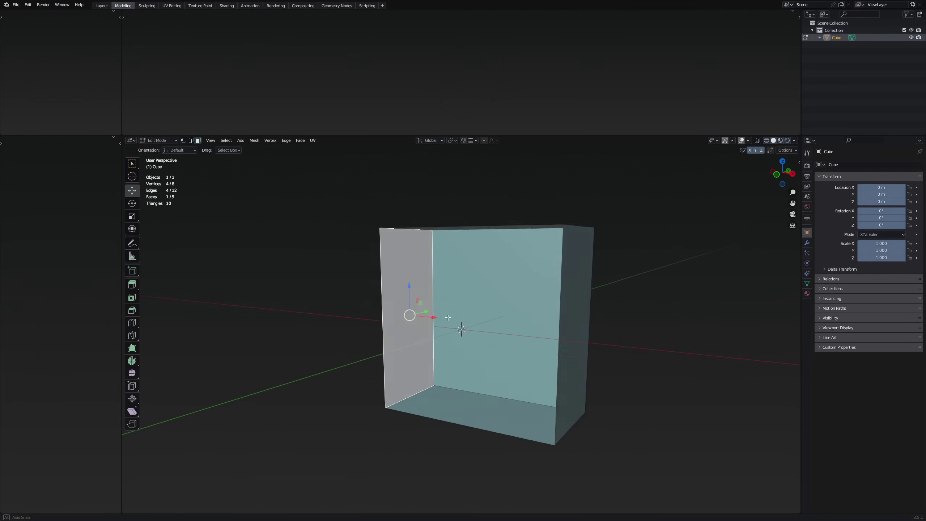
{"action": "middle_click_drag", "start_coordinate": [448, 318], "coordinate": [531, 321]}
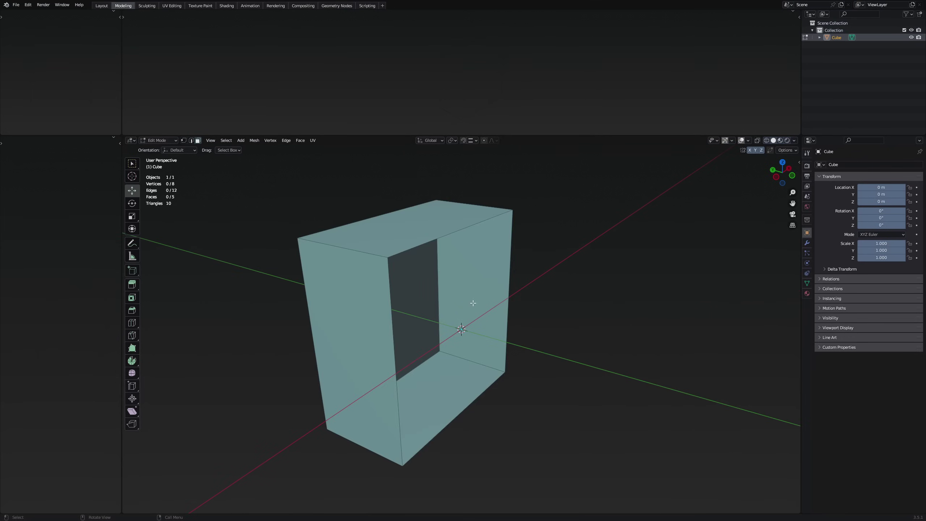
{"action": "middle_click_drag", "start_coordinate": [473, 303], "coordinate": [552, 336]}
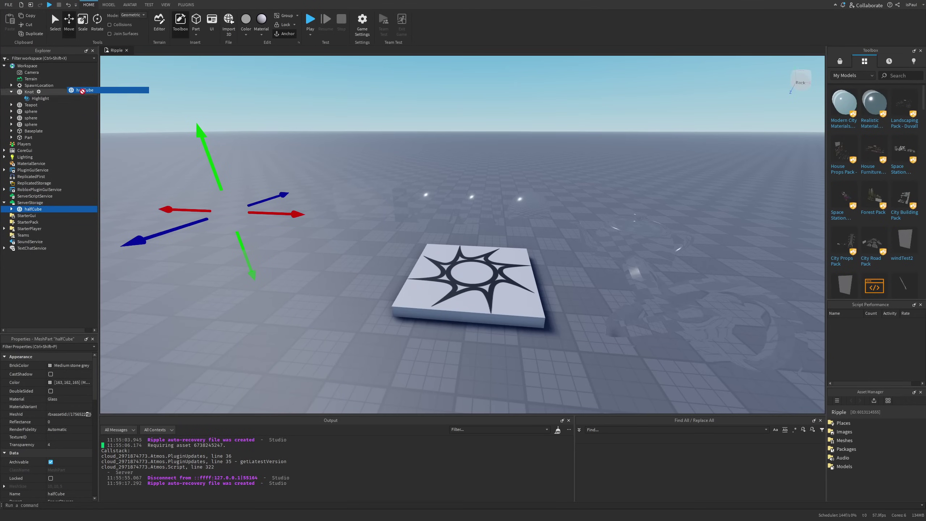
Back in Roblox Studio, move halfCube from ServerStorage into the Workspace and view the scene through it
{"action": "right_click_drag", "start_coordinate": [404, 321], "coordinate": [404, 322]}
{"action": "left_click", "coordinate": [583, 330]}
{"action": "right_click_drag", "start_coordinate": [584, 330], "coordinate": [654, 264]}
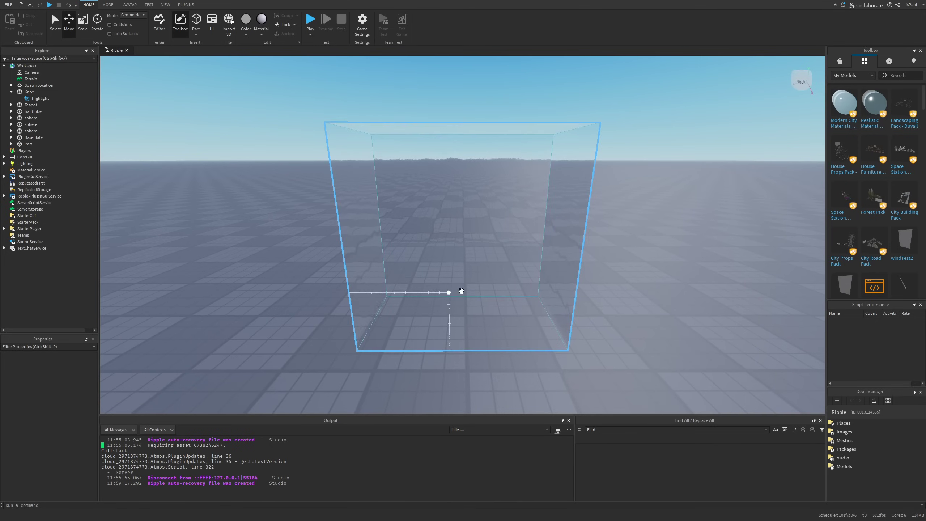
{"action": "right_click_drag", "start_coordinate": [636, 288], "coordinate": [607, 285]}
Start a play test and move around the half cube in first person to examine its distortion
{"action": "key", "text": "F5"}
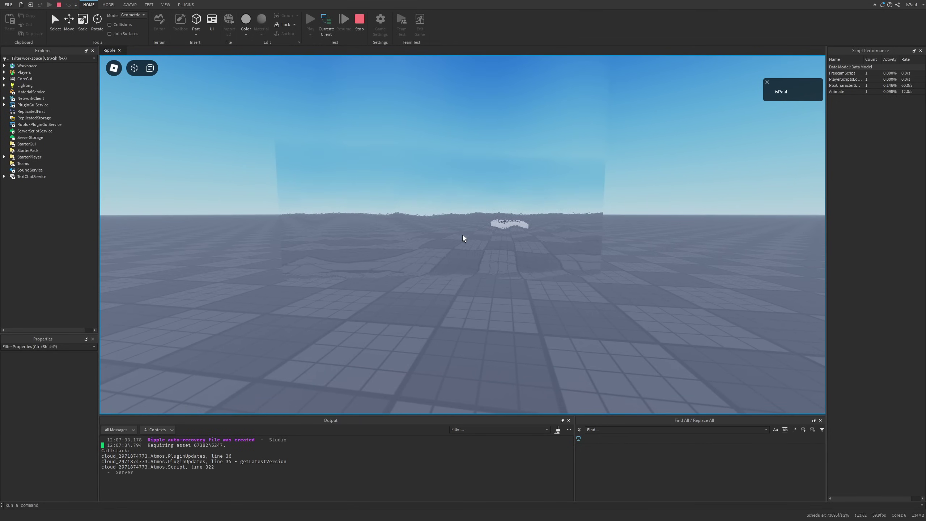
{"action": "key", "text": "w"}
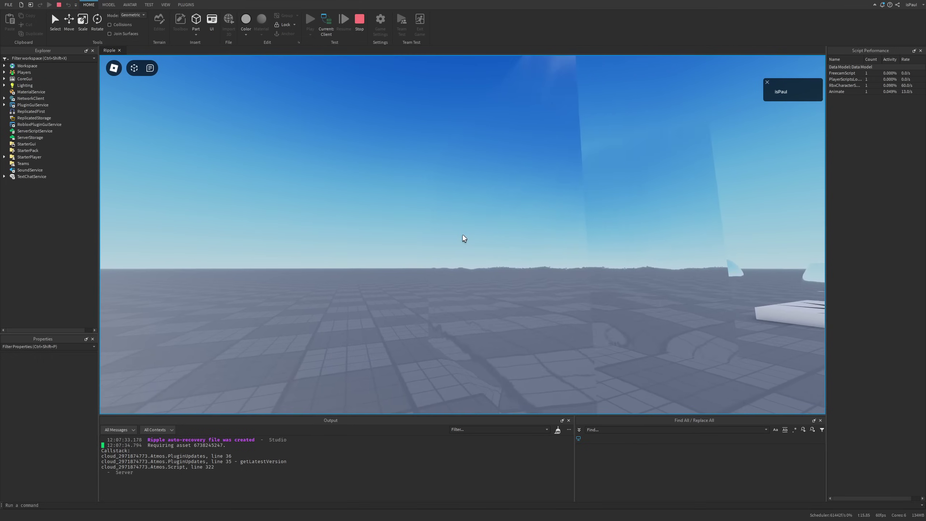
{"action": "key", "text": "w"}
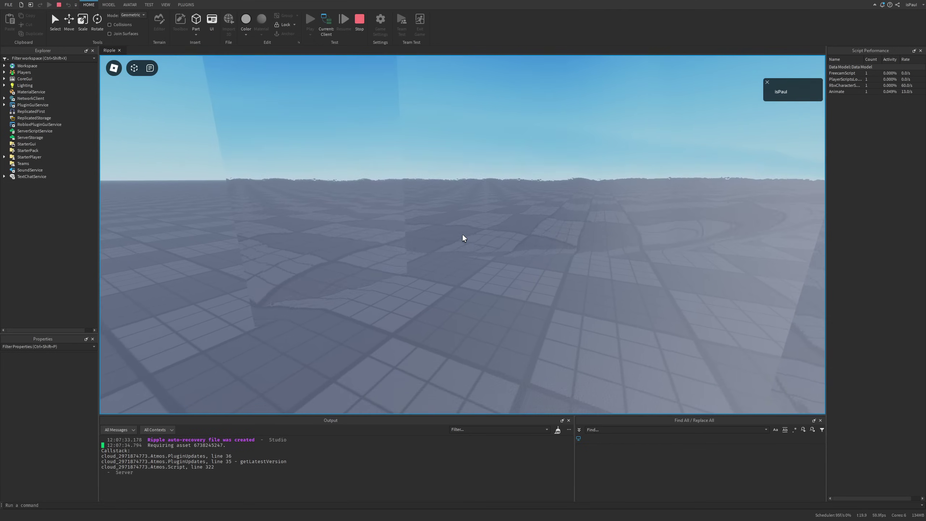
{"action": "key", "text": "w"}
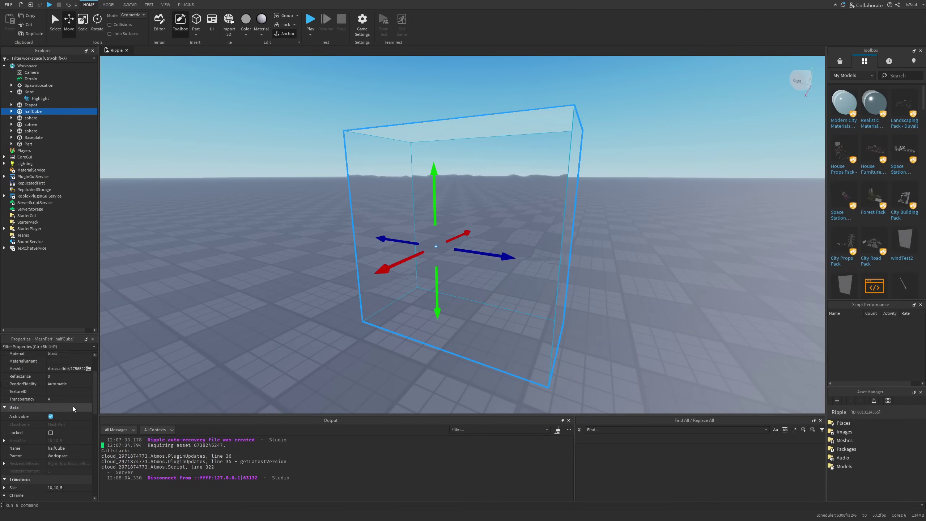
Review halfCube's properties, run another play test, and walk the avatar back and forth around the half cube
{"action": "scroll", "coordinate": [73, 407], "scroll_direction": "down", "scroll_amount": 5}
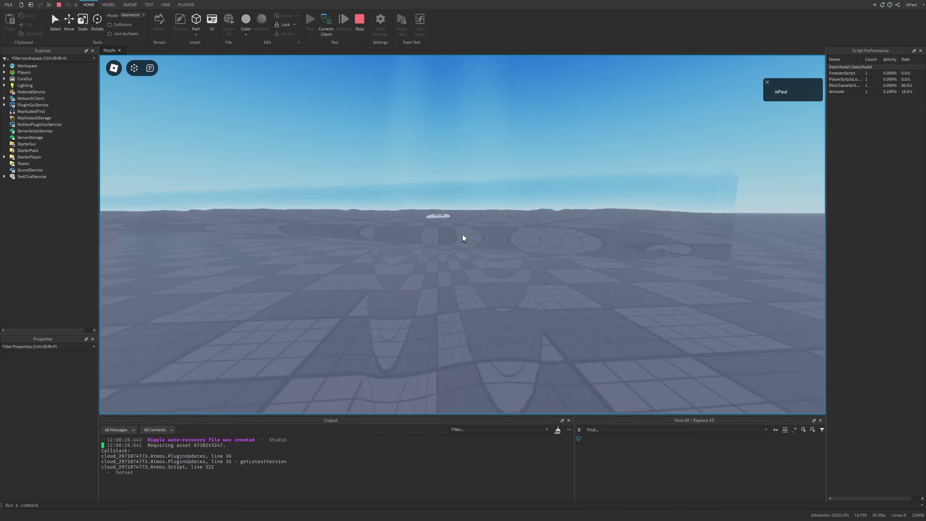
{"action": "key", "text": "s"}
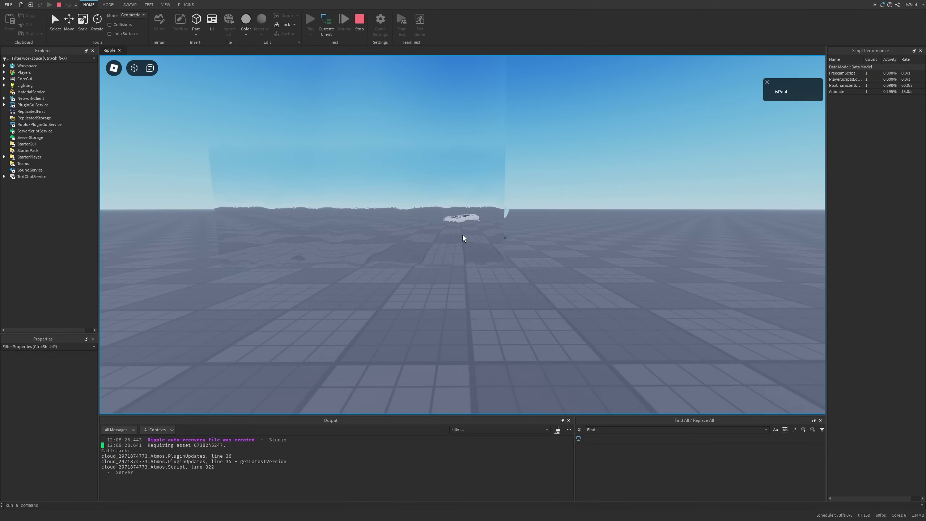
{"action": "right_click_drag", "start_coordinate": [463, 238], "coordinate": [463, 237]}
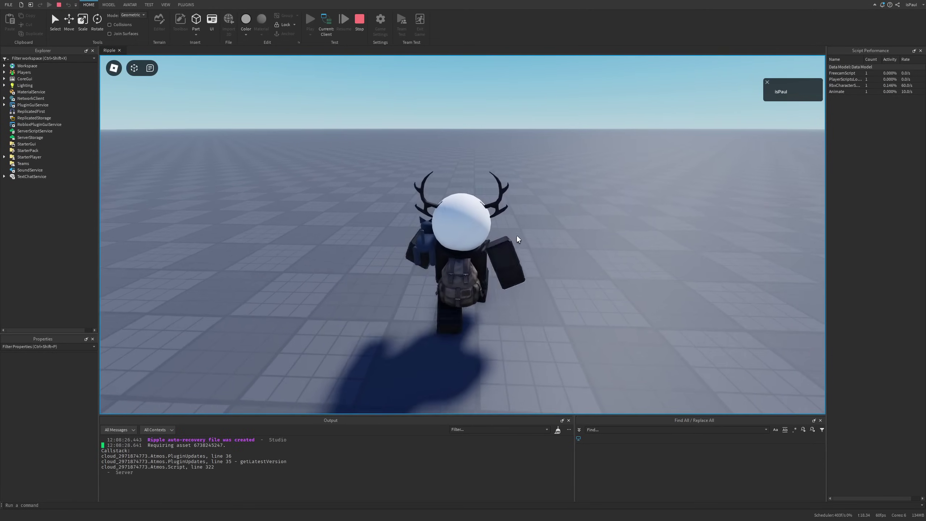
{"action": "key", "text": "s"}
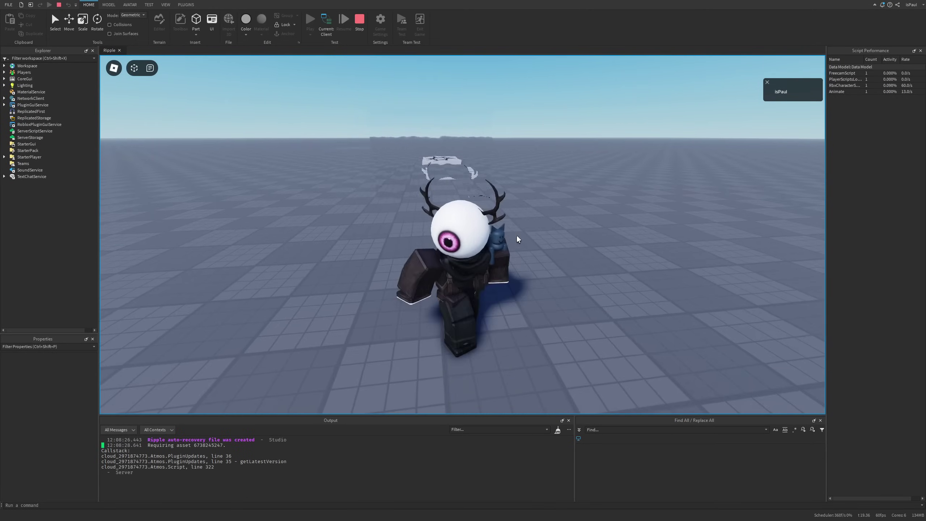
{"action": "key", "text": "w"}
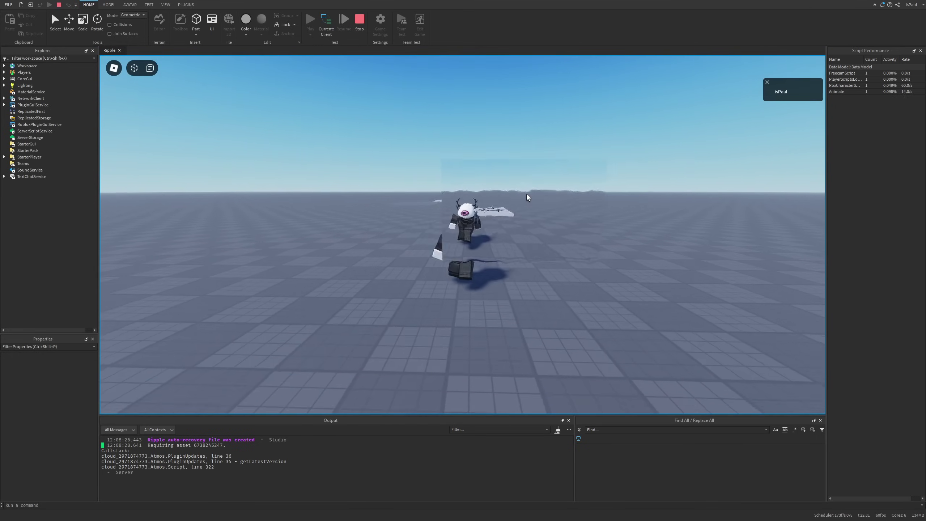
{"action": "key", "text": "w"}
{"action": "key", "text": "a"}
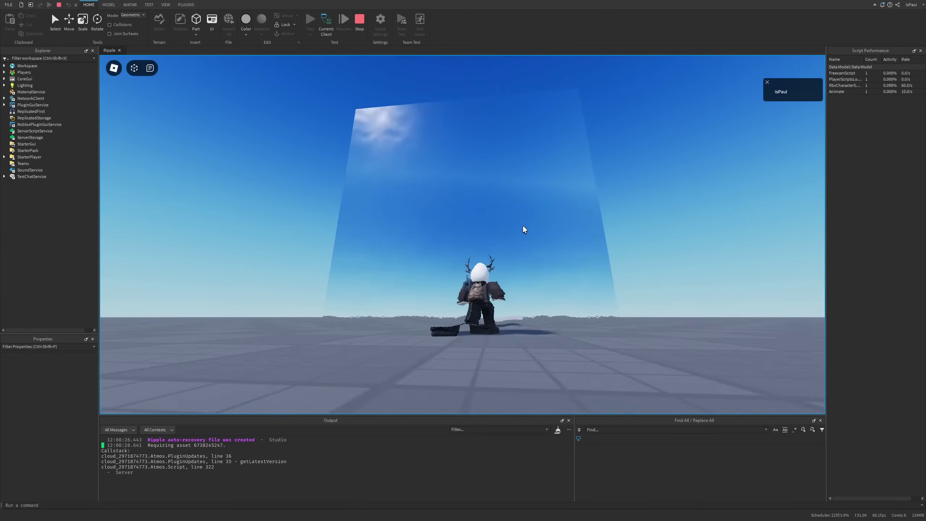
Look at the avatar, sky and ground through the half cube from low, third-person and first-person views
{"action": "right_click_drag", "start_coordinate": [524, 226], "coordinate": [524, 226]}
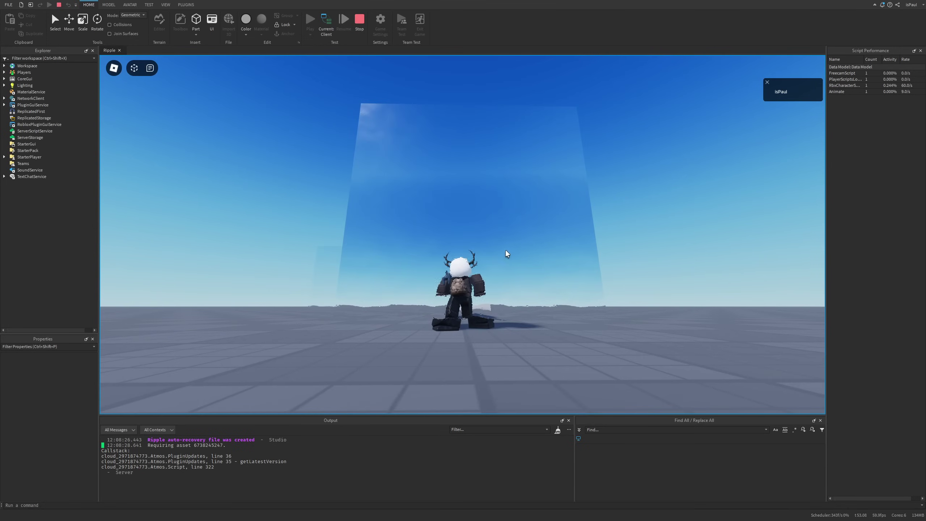
{"action": "right_click_drag", "start_coordinate": [499, 296], "coordinate": [496, 267]}
{"action": "right_click_drag", "start_coordinate": [545, 227], "coordinate": [545, 227]}
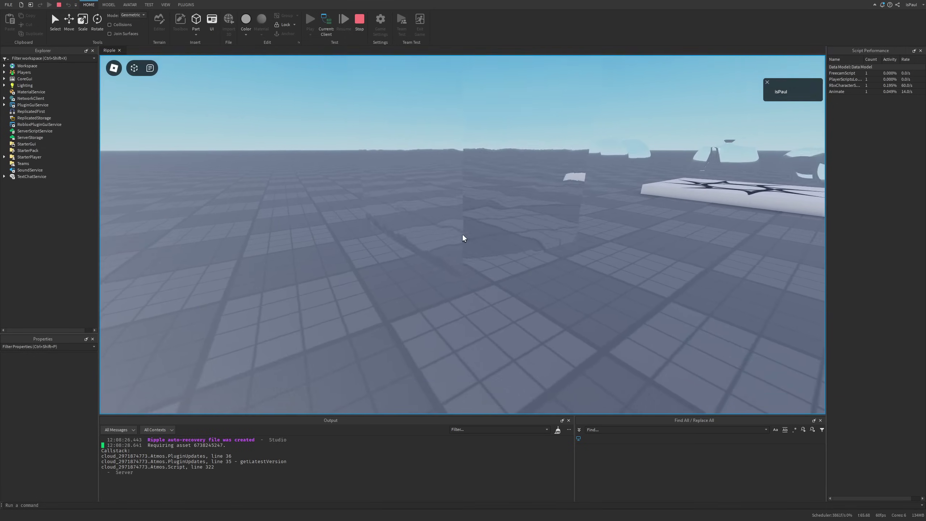
{"action": "right_click_drag", "start_coordinate": [463, 238], "coordinate": [463, 238]}
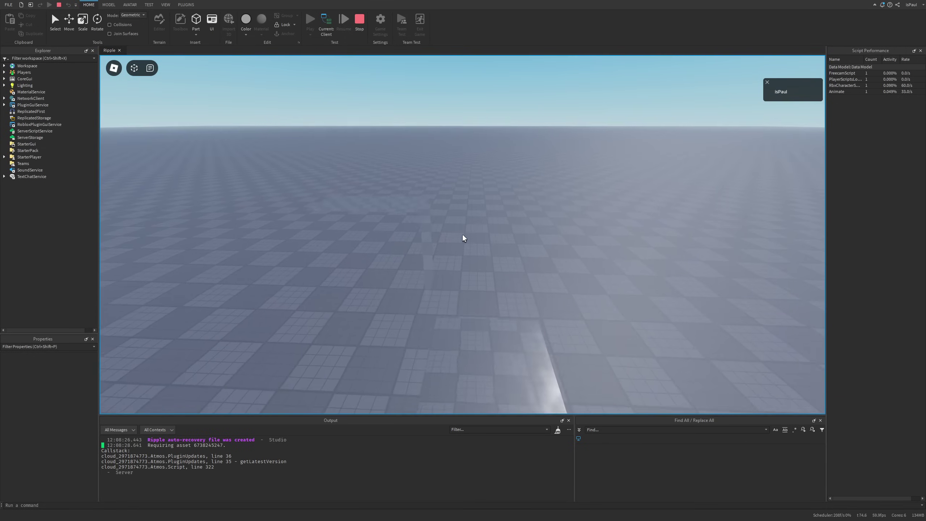
{"action": "key", "text": "w"}
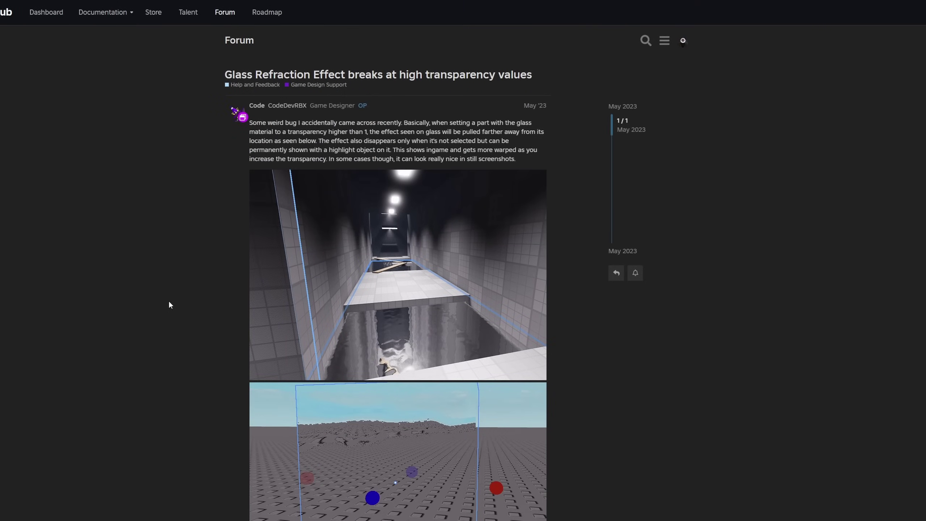
Read the forum posts "Glass Refraction Effect breaks at high transparency values" and "High Transparency Glass"
{"action": "scroll", "coordinate": [169, 305], "scroll_direction": "down", "scroll_amount": 12}
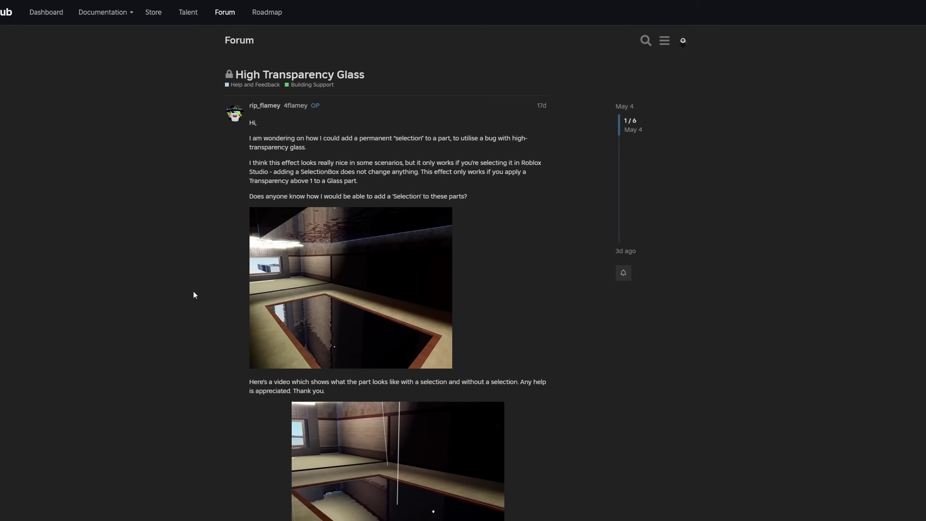
{"action": "scroll", "coordinate": [302, 213], "scroll_direction": "down", "scroll_amount": 2}
{"action": "scroll", "coordinate": [213, 194], "scroll_direction": "up", "scroll_amount": 2}
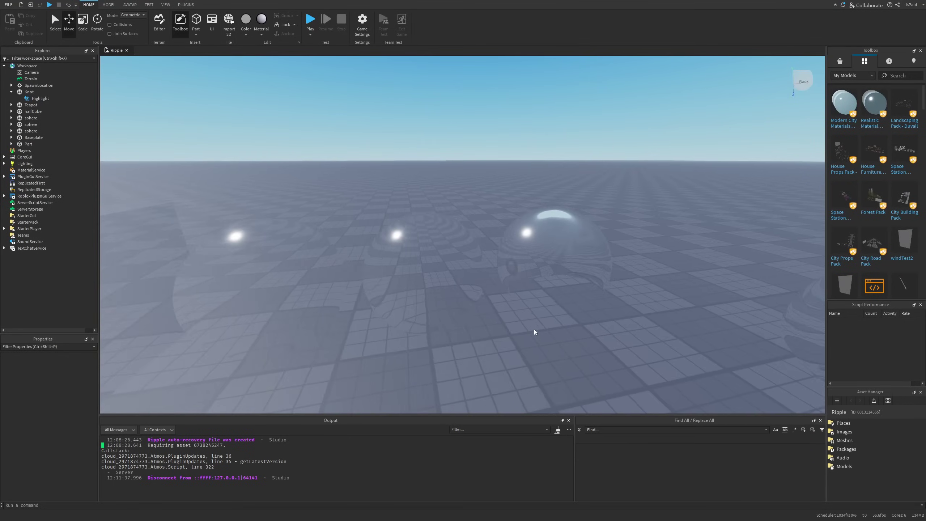
Return to Roblox Studio, select halfCube near the teapot and spheres, and open its Transparency value
{"action": "key", "text": "w"}
{"action": "left_click", "coordinate": [535, 331]}
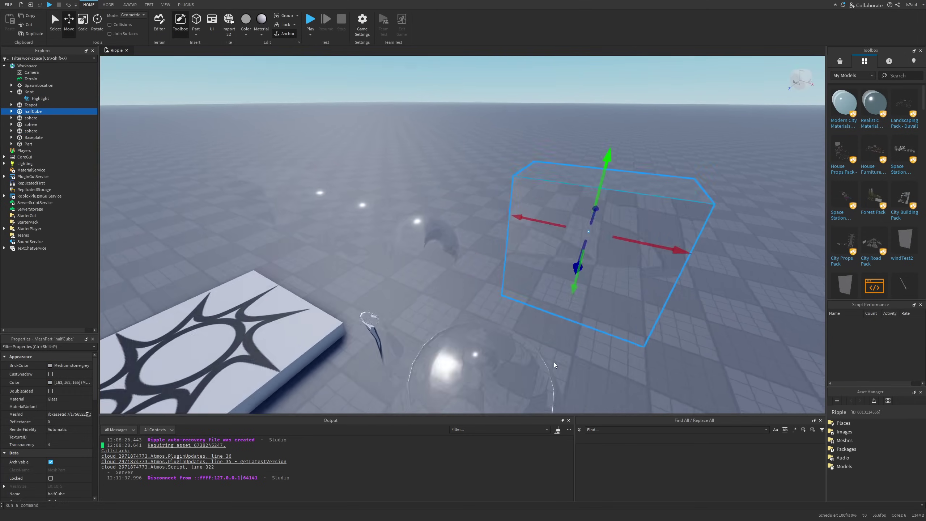
{"action": "right_click_drag", "start_coordinate": [555, 362], "coordinate": [551, 357]}
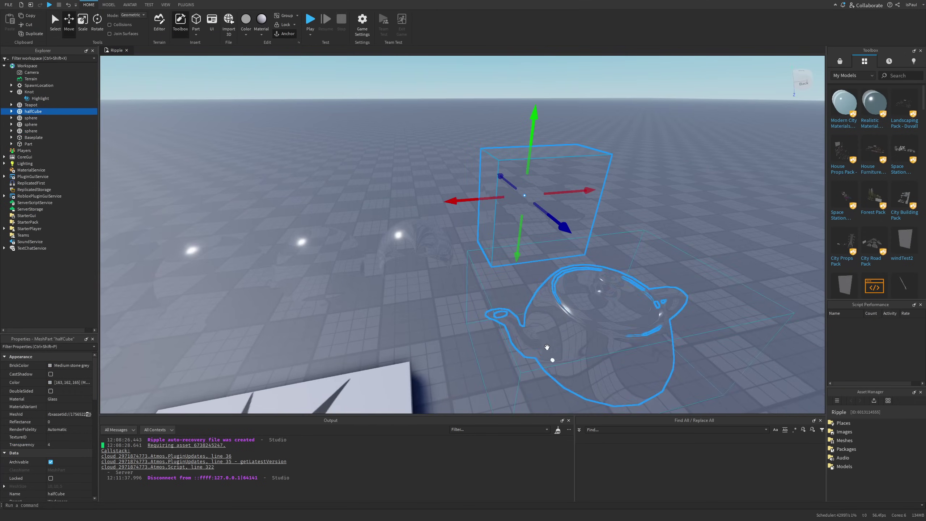
{"action": "left_click", "coordinate": [61, 444]}
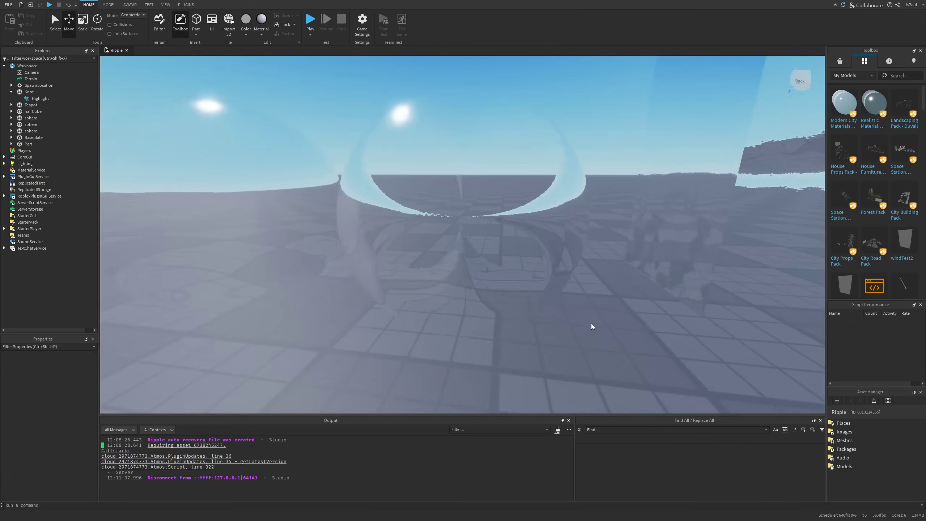
Run a play test and look at the avatar through the glass spheres and the half cube from different angles
{"action": "key", "text": "w"}
{"action": "right_click_drag", "start_coordinate": [591, 323], "coordinate": [589, 323]}
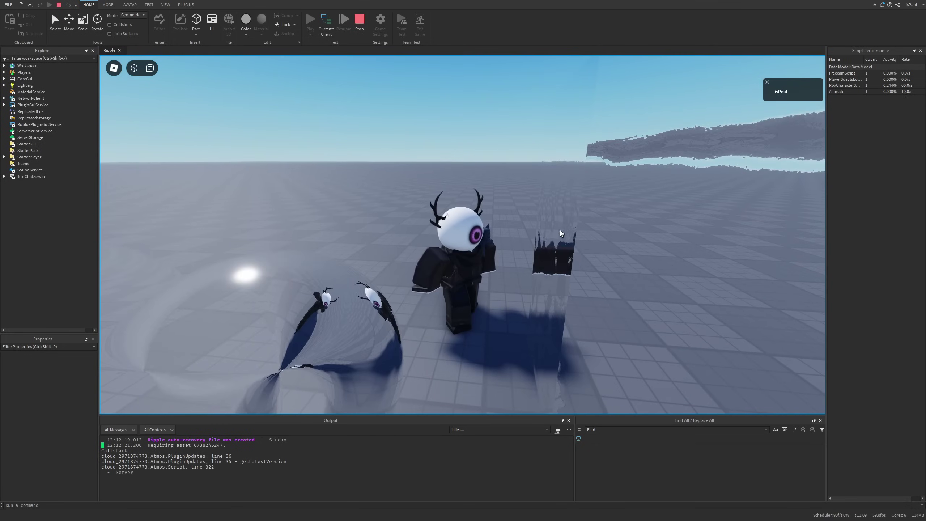
{"action": "right_click_drag", "start_coordinate": [524, 245], "coordinate": [524, 245]}
{"action": "right_click_drag", "start_coordinate": [341, 292], "coordinate": [341, 292]}
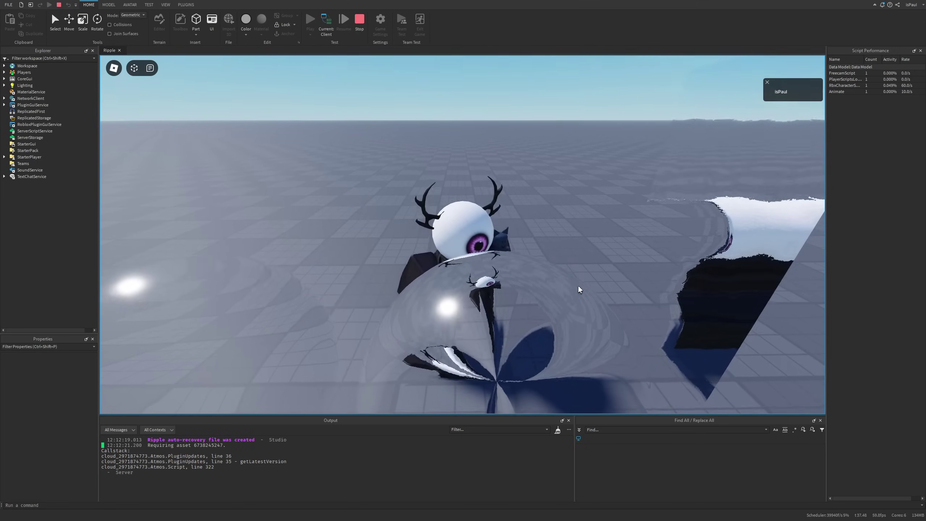
{"action": "right_click_drag", "start_coordinate": [578, 286], "coordinate": [536, 292]}
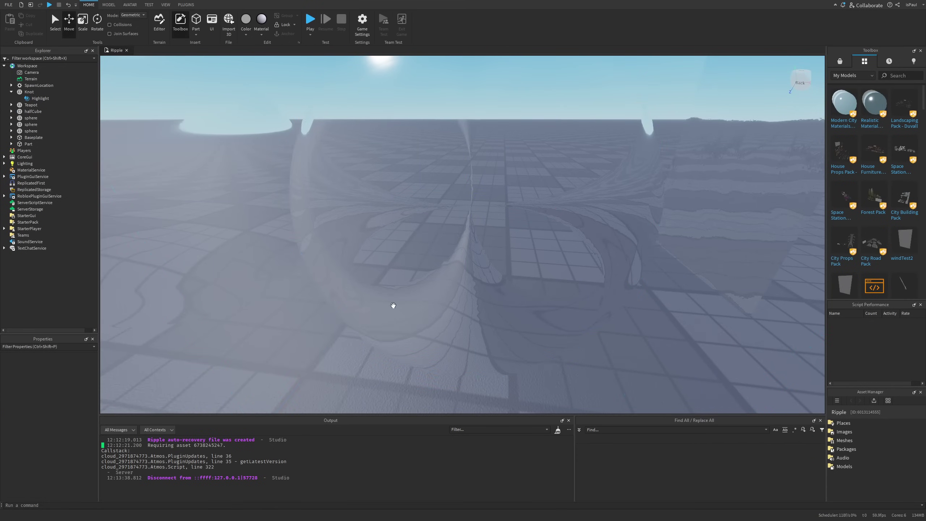
Stop the play test and look at the sky, ground and spawn location through a glass sphere from changing camera angles
{"action": "right_click_drag", "start_coordinate": [625, 244], "coordinate": [601, 241]}
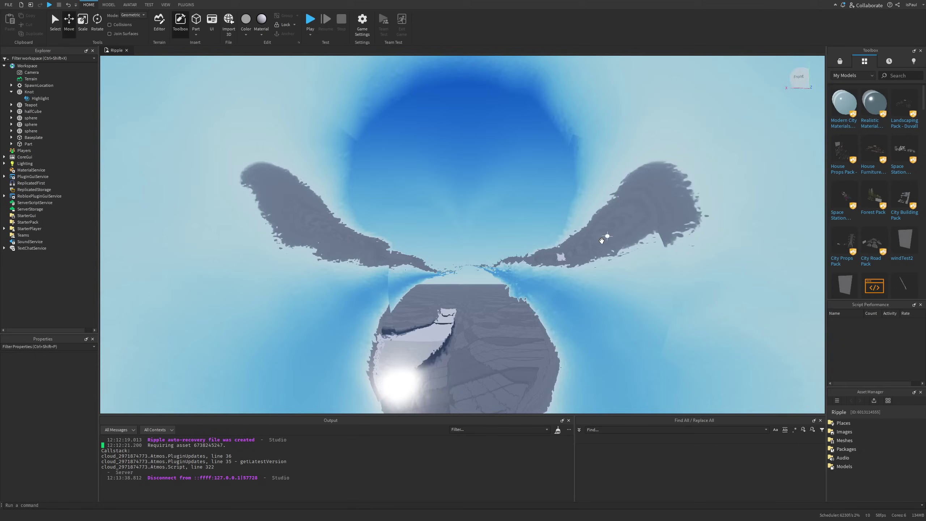
{"action": "scroll", "coordinate": [602, 240], "scroll_direction": "up", "scroll_amount": 5}
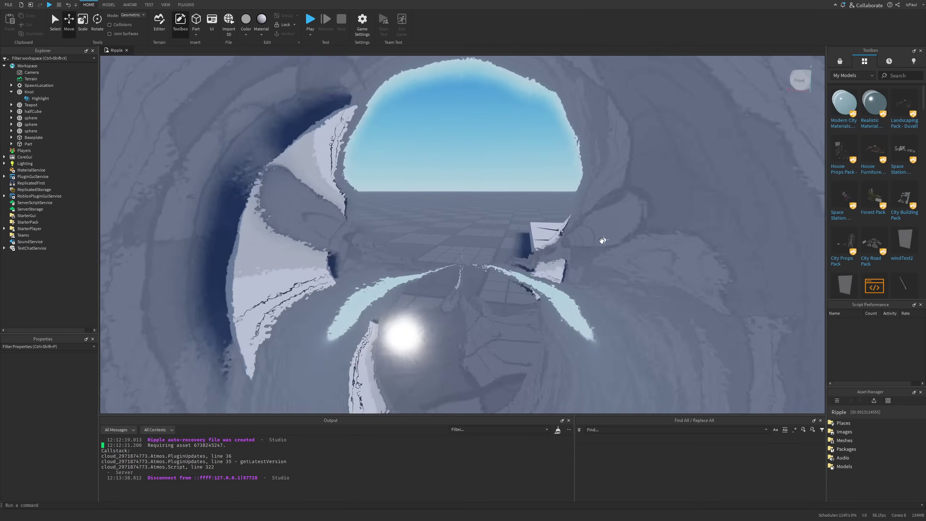
{"action": "scroll", "coordinate": [602, 240], "scroll_direction": "up", "scroll_amount": 5}
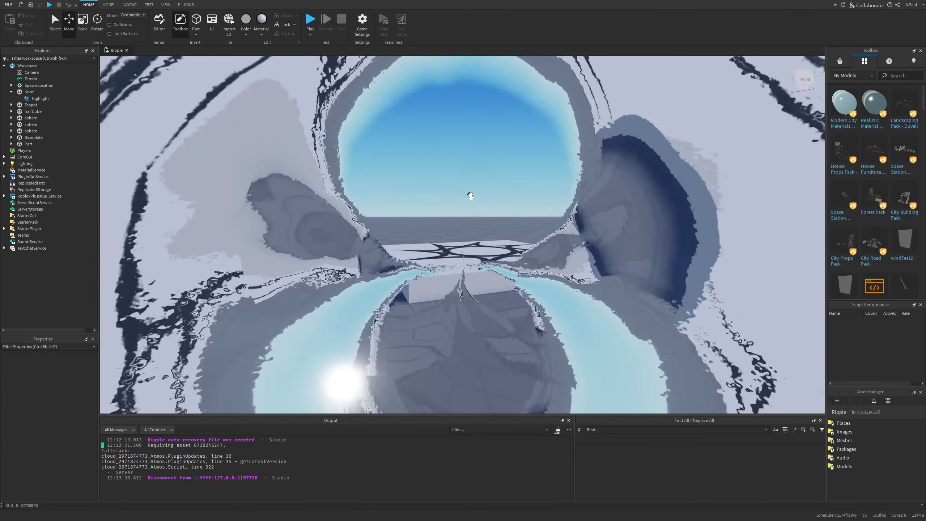
{"action": "scroll", "coordinate": [471, 195], "scroll_direction": "up", "scroll_amount": 3}
{"action": "scroll", "coordinate": [490, 213], "scroll_direction": "up", "scroll_amount": 3}
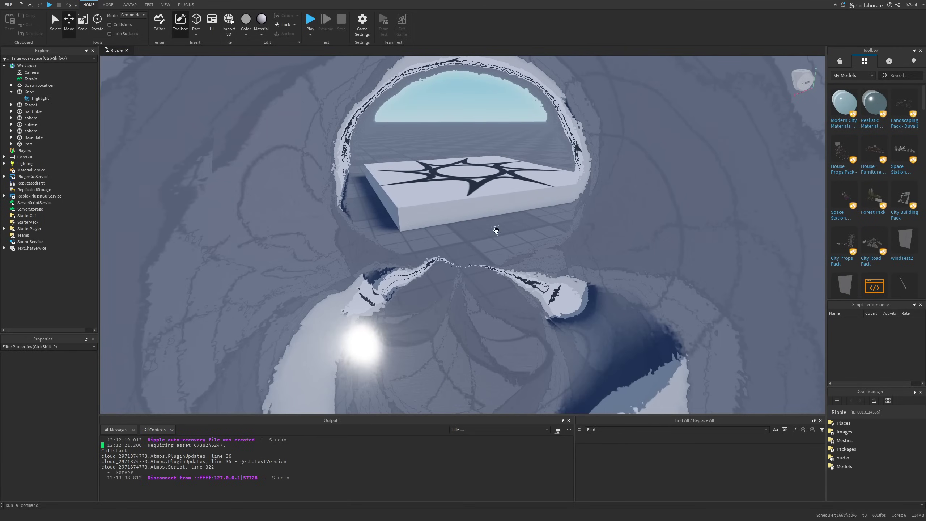
{"action": "right_click_drag", "start_coordinate": [521, 240], "coordinate": [522, 240]}
Undo the last change to the glass sphere and inspect it from low and high angles
{"action": "key", "text": "ctrl+z"}
{"action": "right_click_drag", "start_coordinate": [584, 193], "coordinate": [573, 239]}
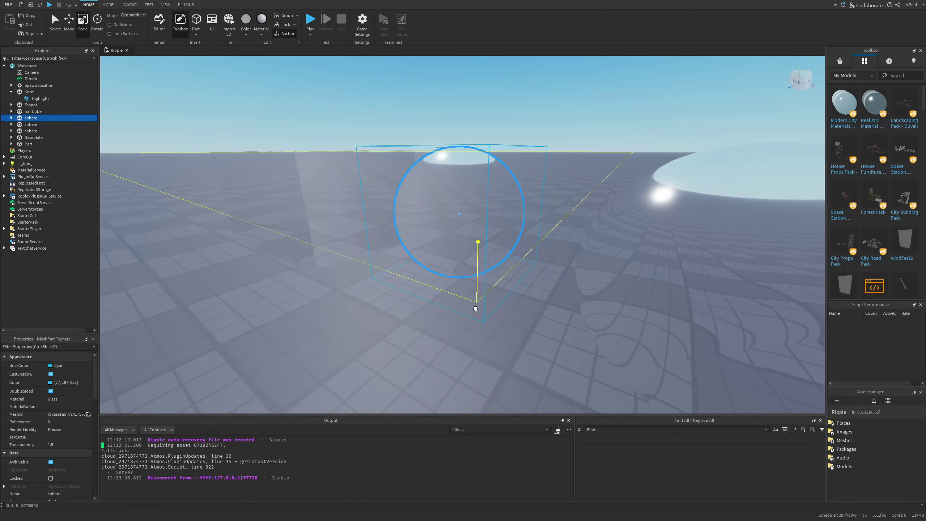
{"action": "right_click_drag", "start_coordinate": [477, 299], "coordinate": [466, 288]}
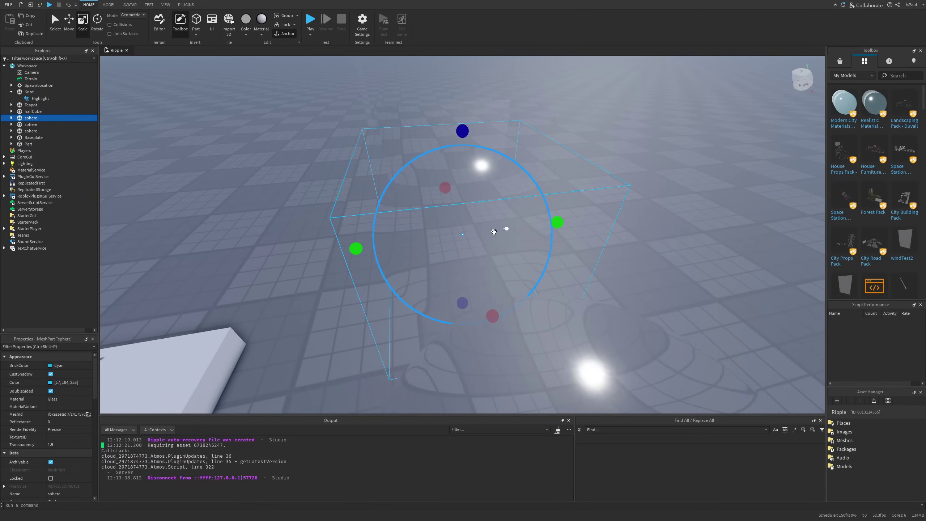
{"action": "right_click_drag", "start_coordinate": [522, 256], "coordinate": [529, 256]}
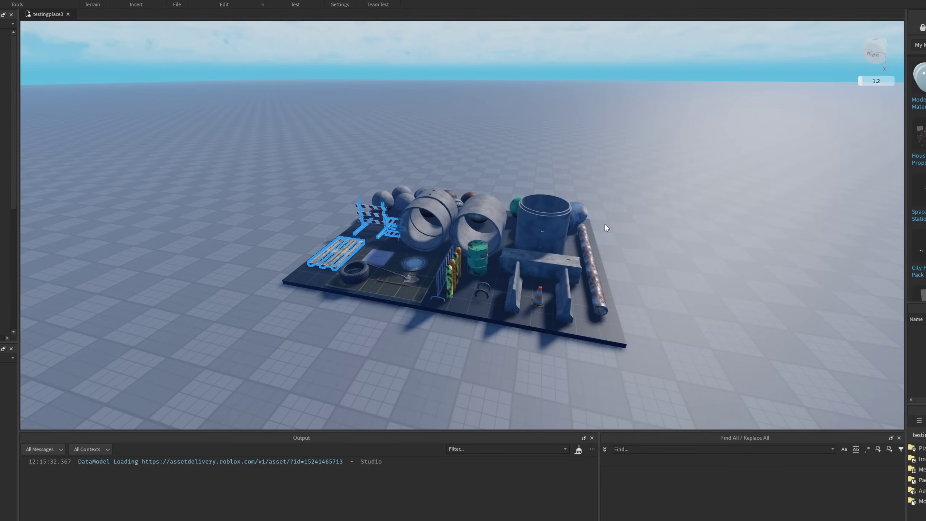
Bring a metallic sphere from the testingplace3 asset display into Ripple and place the glass sphere at its position, -10.771, 1.75, 14.3
{"action": "scroll", "coordinate": [588, 238], "scroll_direction": "up", "scroll_amount": 5}
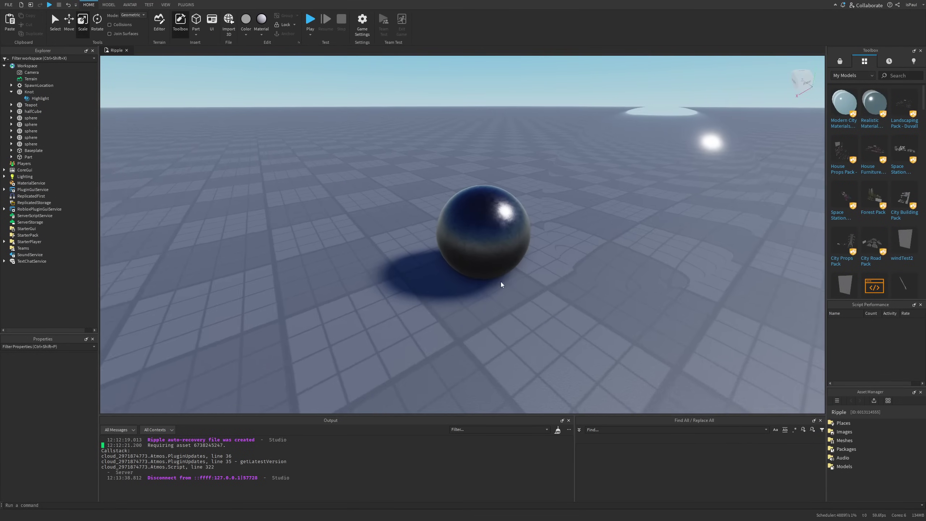
{"action": "left_click", "coordinate": [501, 282]}
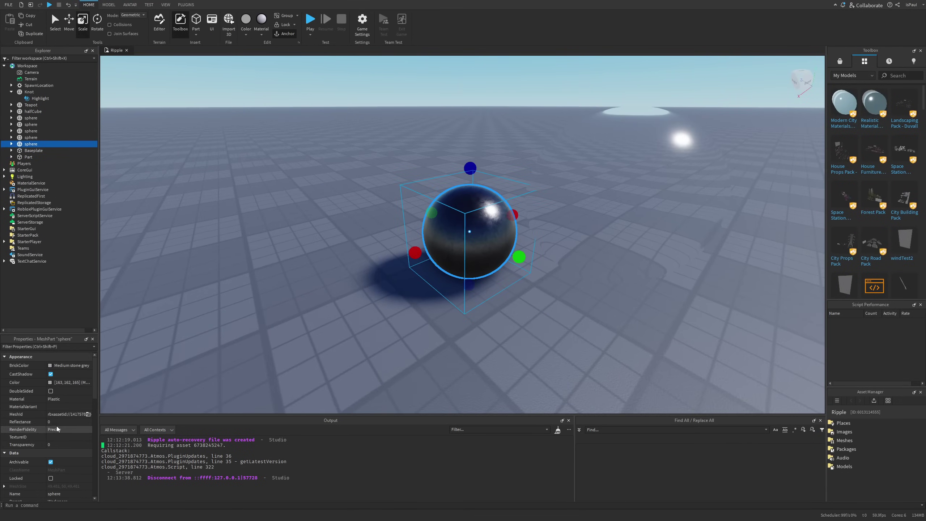
{"action": "left_click", "coordinate": [71, 436]}
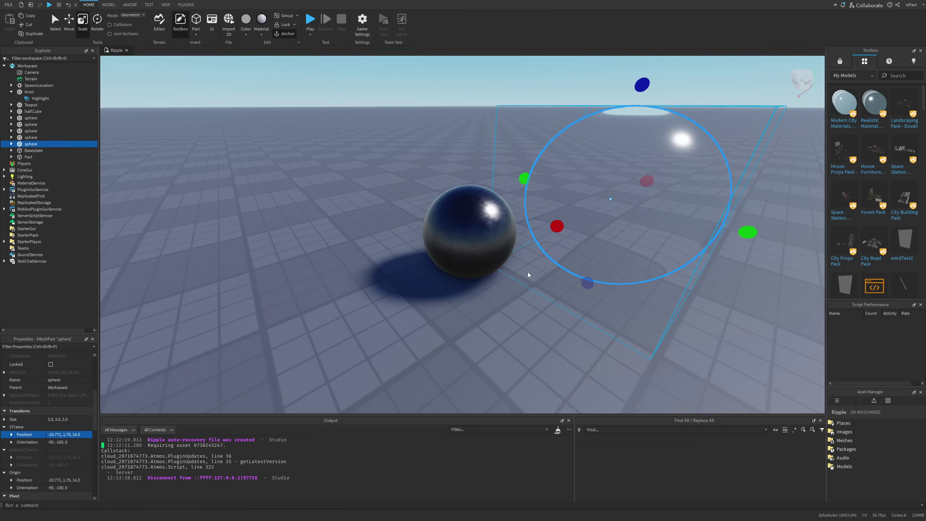
{"action": "key", "text": "Return"}
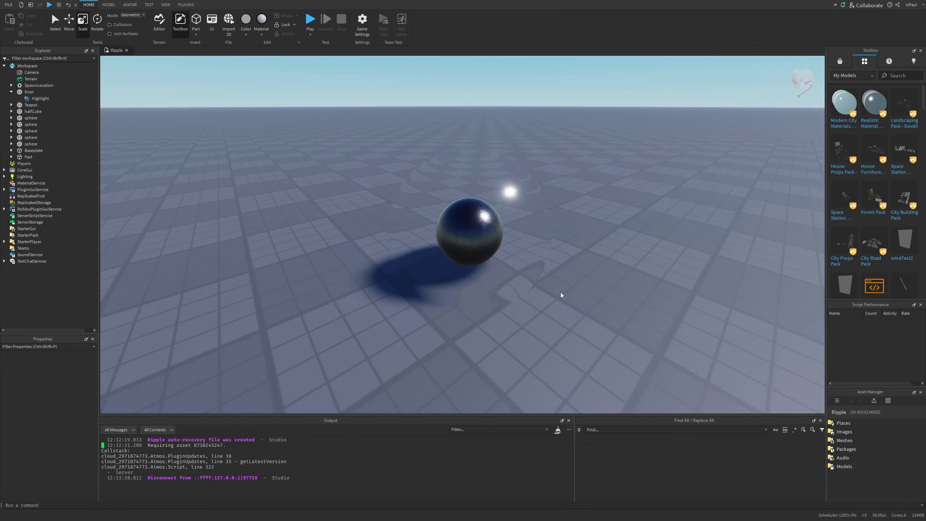
Give the glass sphere the same size as the metallic sphere, 3.5, 3.5, 3.5
{"action": "scroll", "coordinate": [560, 293], "scroll_direction": "up", "scroll_amount": 5}
{"action": "scroll", "coordinate": [560, 293], "scroll_direction": "down", "scroll_amount": 1}
{"action": "scroll", "coordinate": [75, 432], "scroll_direction": "down", "scroll_amount": 6}
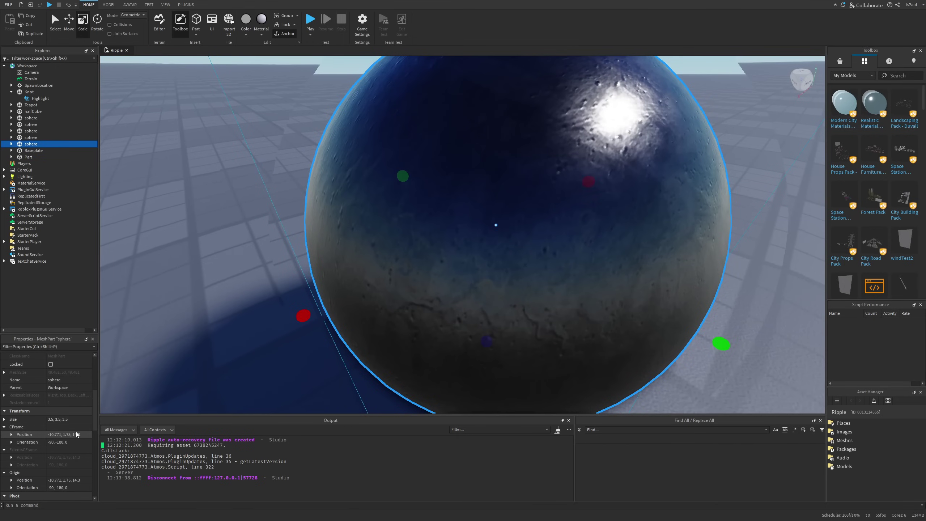
{"action": "left_click", "coordinate": [67, 399]}
{"action": "scroll", "coordinate": [254, 344], "scroll_direction": "up", "scroll_amount": 5}
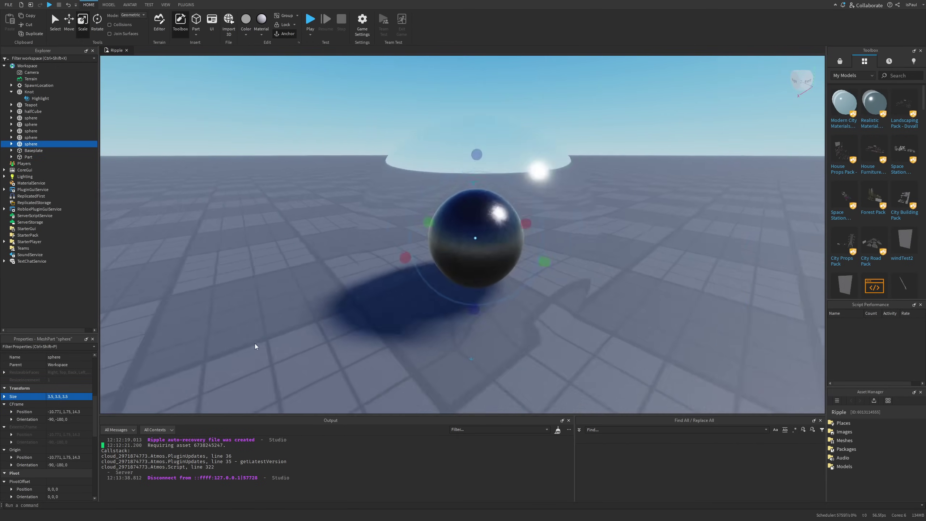
{"action": "scroll", "coordinate": [254, 343], "scroll_direction": "down", "scroll_amount": 2}
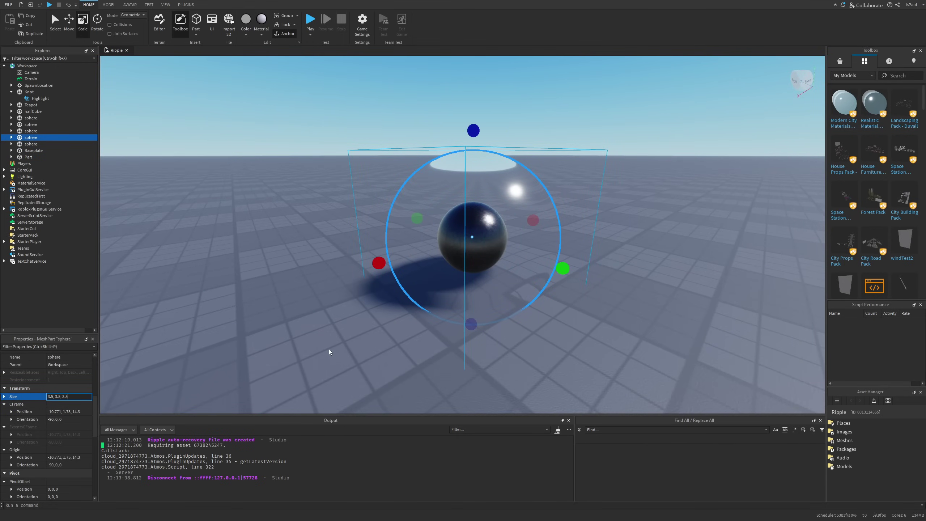
{"action": "left_click", "coordinate": [603, 317]}
{"action": "scroll", "coordinate": [603, 317], "scroll_direction": "down", "scroll_amount": 5}
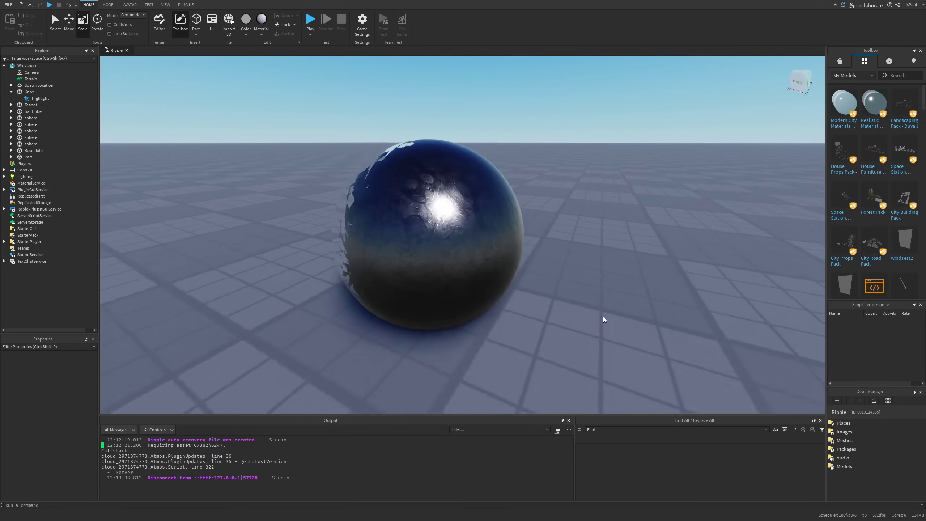
Try shifting the glass sphere sideways off the metallic sphere and examine how the overlap refracts
{"action": "key", "text": "a"}
{"action": "right_click_drag", "start_coordinate": [603, 317], "coordinate": [566, 308]}
{"action": "key", "text": "w"}
{"action": "left_click", "coordinate": [566, 308]}
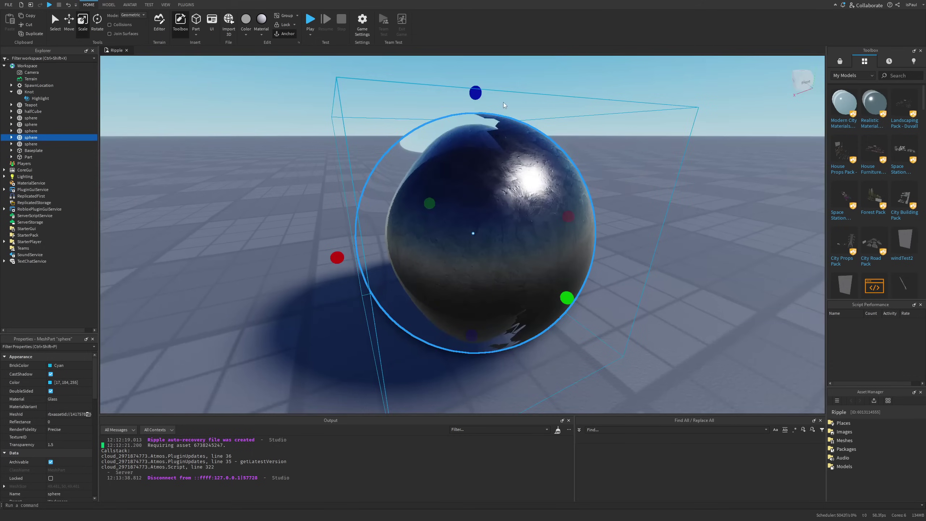
{"action": "right_click_drag", "start_coordinate": [503, 102], "coordinate": [589, 185]}
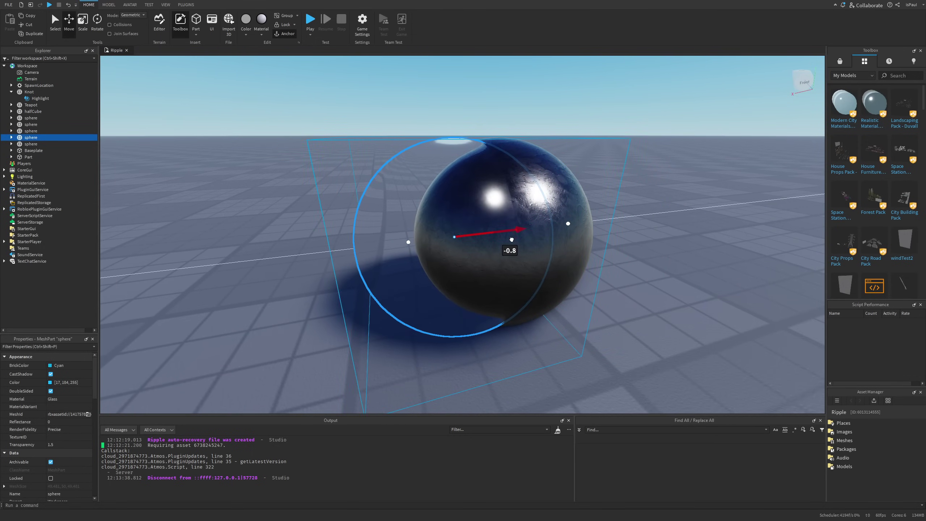
{"action": "left_click_drag", "start_coordinate": [512, 240], "coordinate": [522, 239]}
{"action": "right_click_drag", "start_coordinate": [592, 273], "coordinate": [592, 273]}
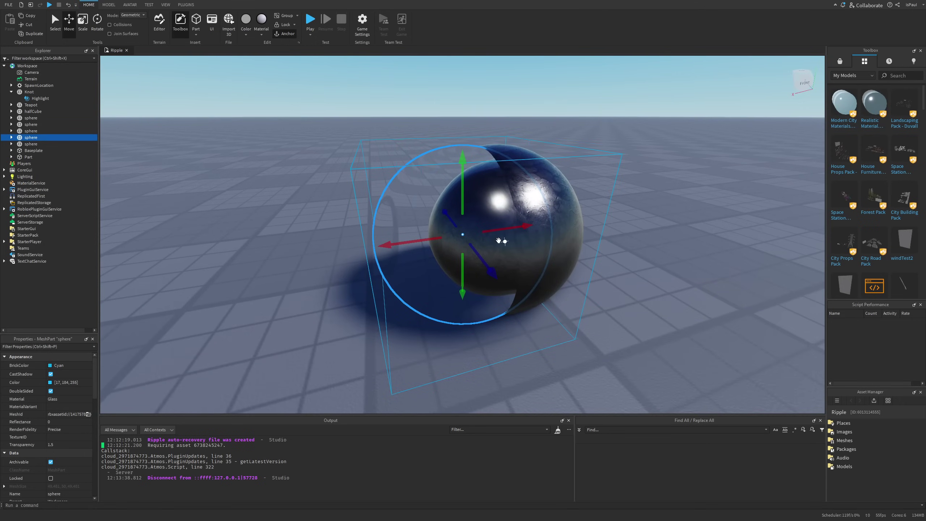
{"action": "right_click_drag", "start_coordinate": [537, 250], "coordinate": [593, 234]}
Enlarge the glass sphere around the metallic sphere, inspect it from several sides, and group the two spheres into a model
{"action": "left_click_drag", "start_coordinate": [510, 130], "coordinate": [511, 125]}
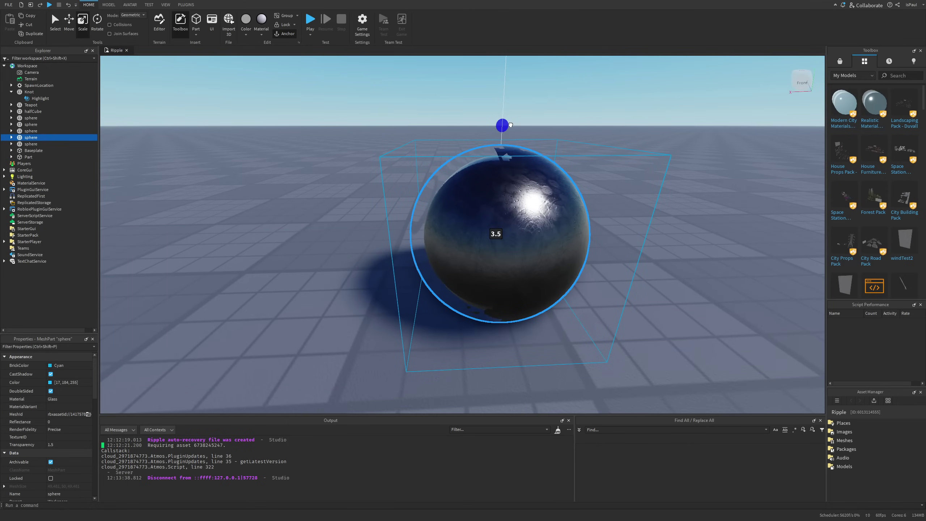
{"action": "left_click", "coordinate": [650, 270]}
{"action": "right_click_drag", "start_coordinate": [650, 270], "coordinate": [650, 270]}
{"action": "right_click_drag", "start_coordinate": [535, 248], "coordinate": [536, 248]}
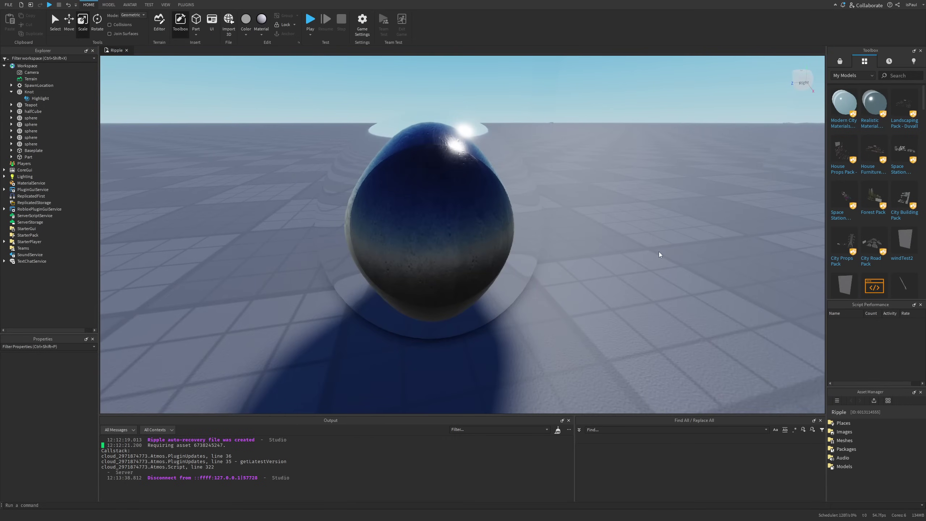
{"action": "right_click_drag", "start_coordinate": [659, 252], "coordinate": [659, 252]}
{"action": "right_click_drag", "start_coordinate": [633, 256], "coordinate": [631, 255]}
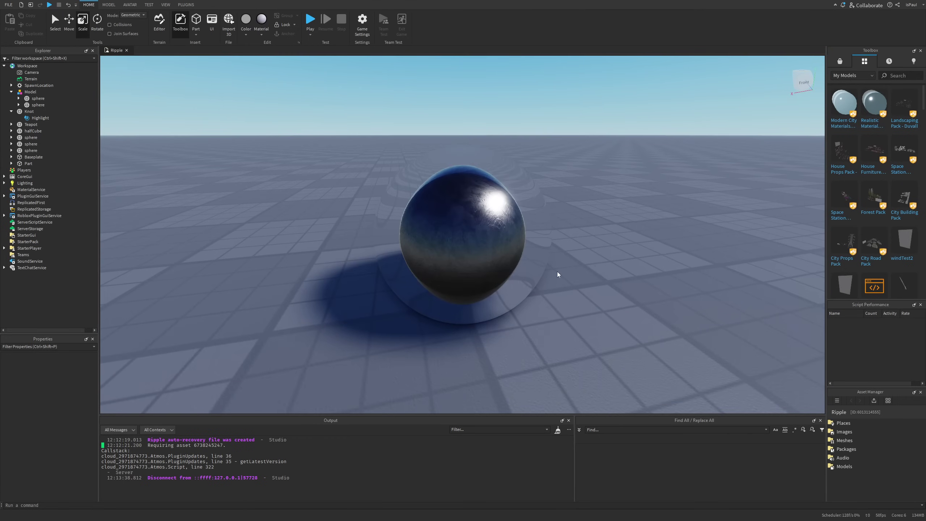
Try different Transparency values on the grouped glass sphere, finish with 2, and view the distorted metallic sphere
{"action": "left_click", "coordinate": [67, 445]}
{"action": "type", "text": "1"}
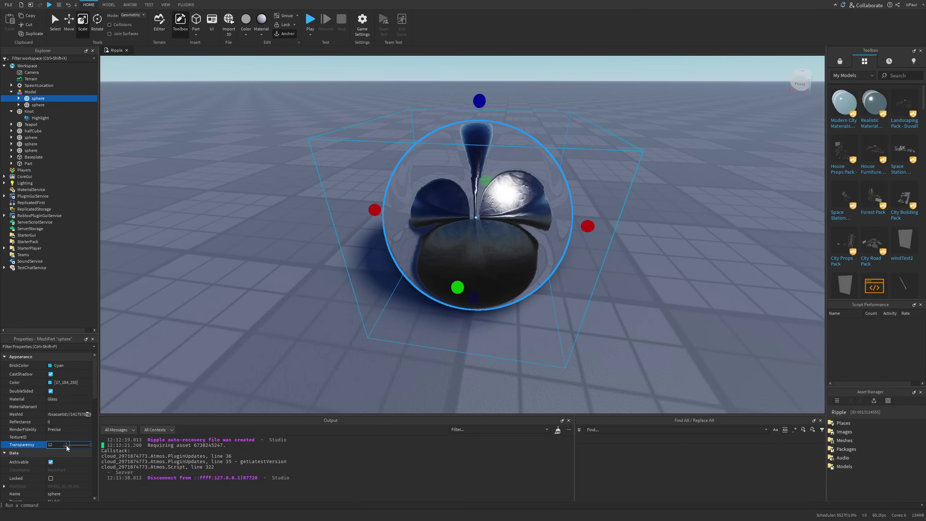
{"action": "type", "text": "2"}
{"action": "key", "text": "BackSpace"}
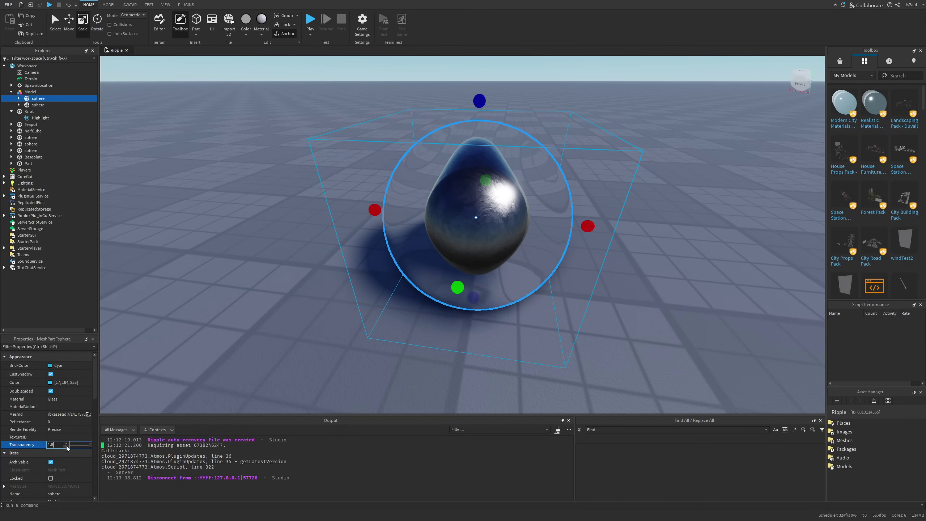
{"action": "key", "text": "BackSpace"}
{"action": "key", "text": "BackSpace"}
{"action": "key", "text": "BackSpace"}
{"action": "type", "text": "2"}
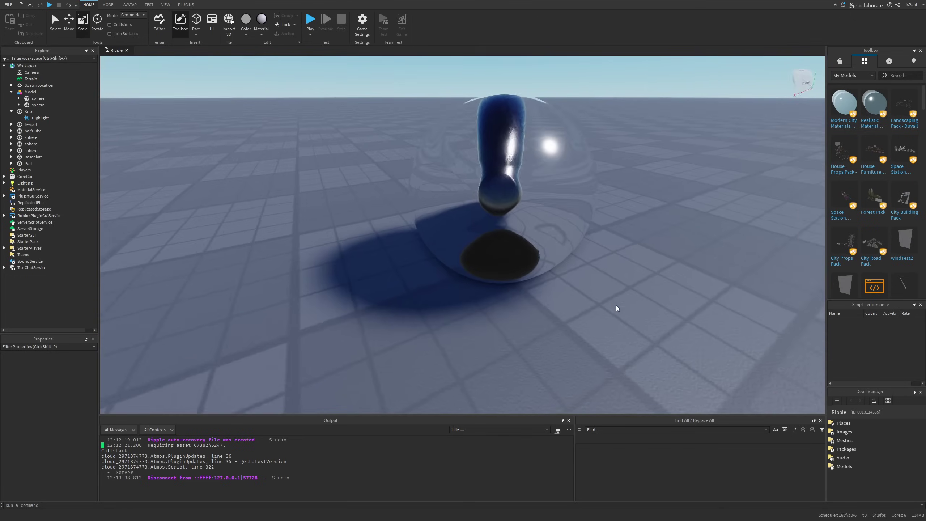
{"action": "right_click_drag", "start_coordinate": [617, 305], "coordinate": [668, 261]}
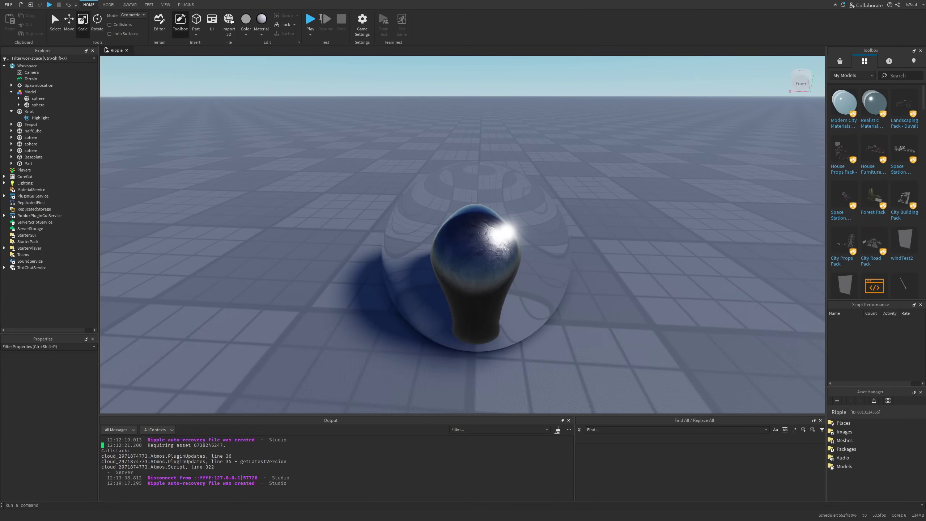
Start a play test and walk and jump the avatar around the glass-covered metallic sphere
{"action": "key", "text": "F5"}
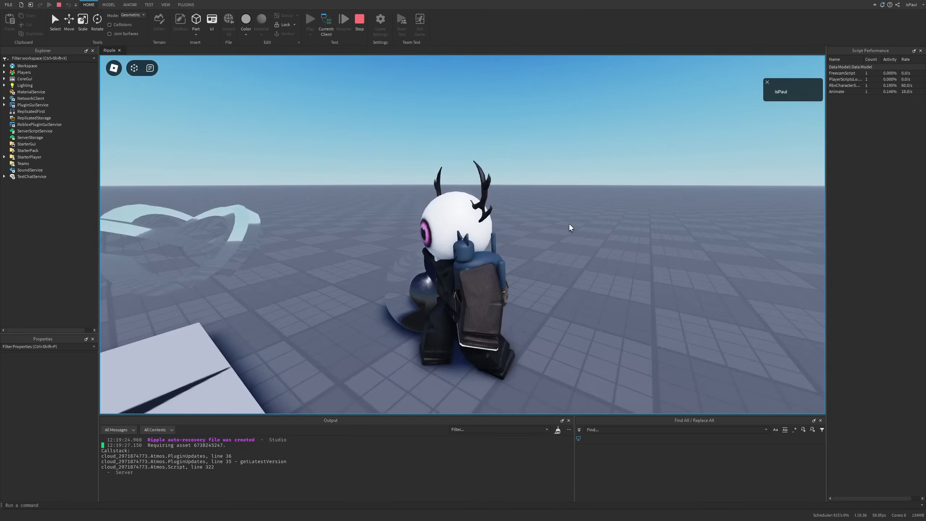
{"action": "right_click_drag", "start_coordinate": [569, 224], "coordinate": [569, 224]}
{"action": "key", "text": "w"}
{"action": "key", "text": "d"}
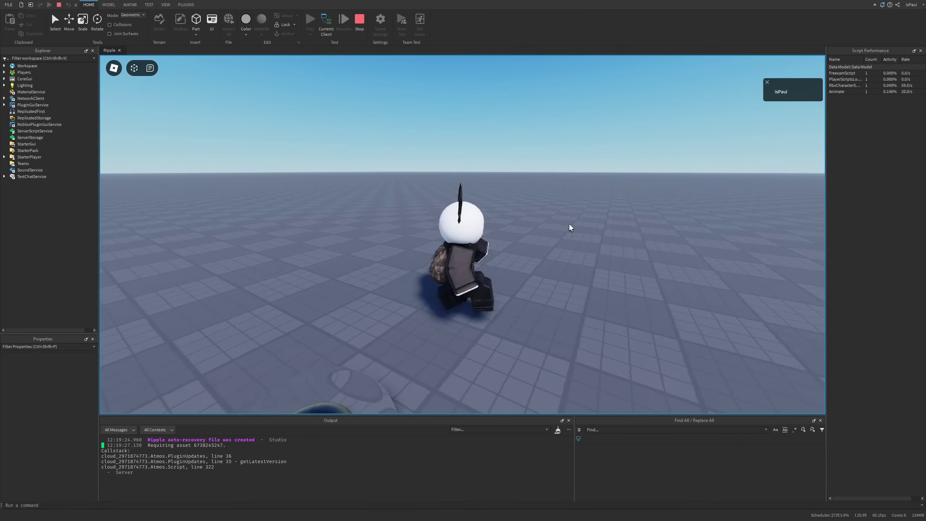
{"action": "key", "text": "s"}
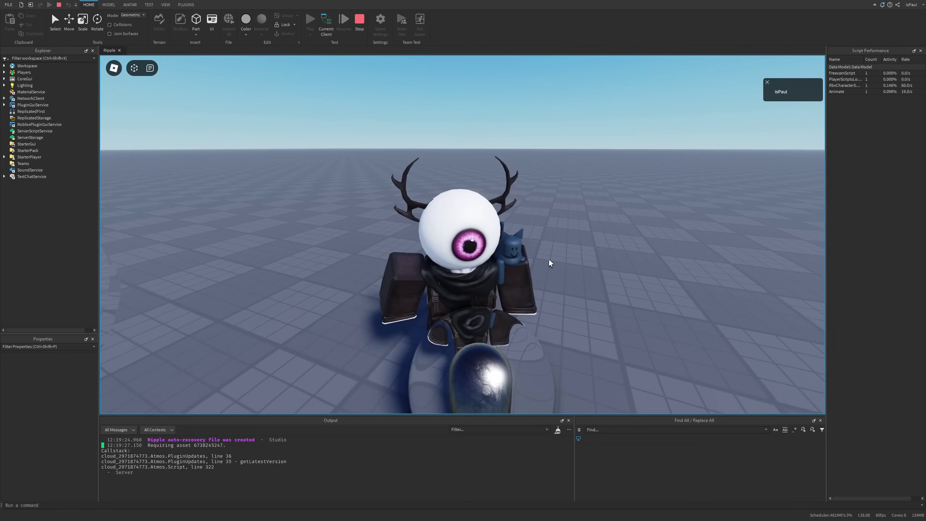
{"action": "key", "text": "space"}
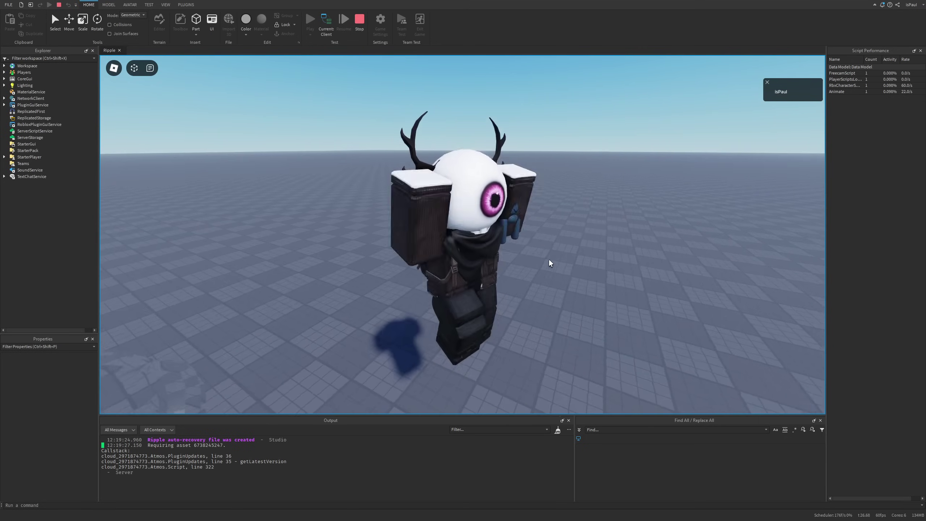
{"action": "key", "text": "w"}
{"action": "right_click_drag", "start_coordinate": [549, 260], "coordinate": [549, 260]}
{"action": "key", "text": "space"}
{"action": "key", "text": "a"}
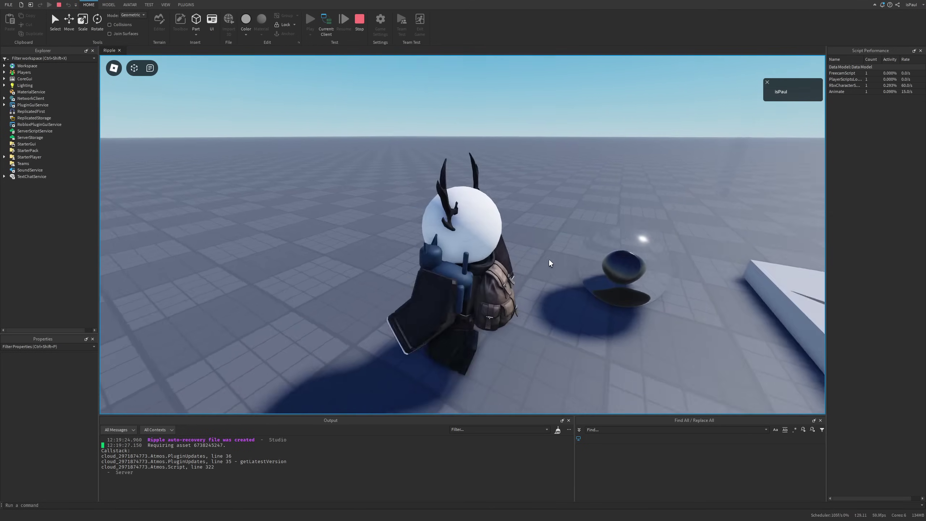